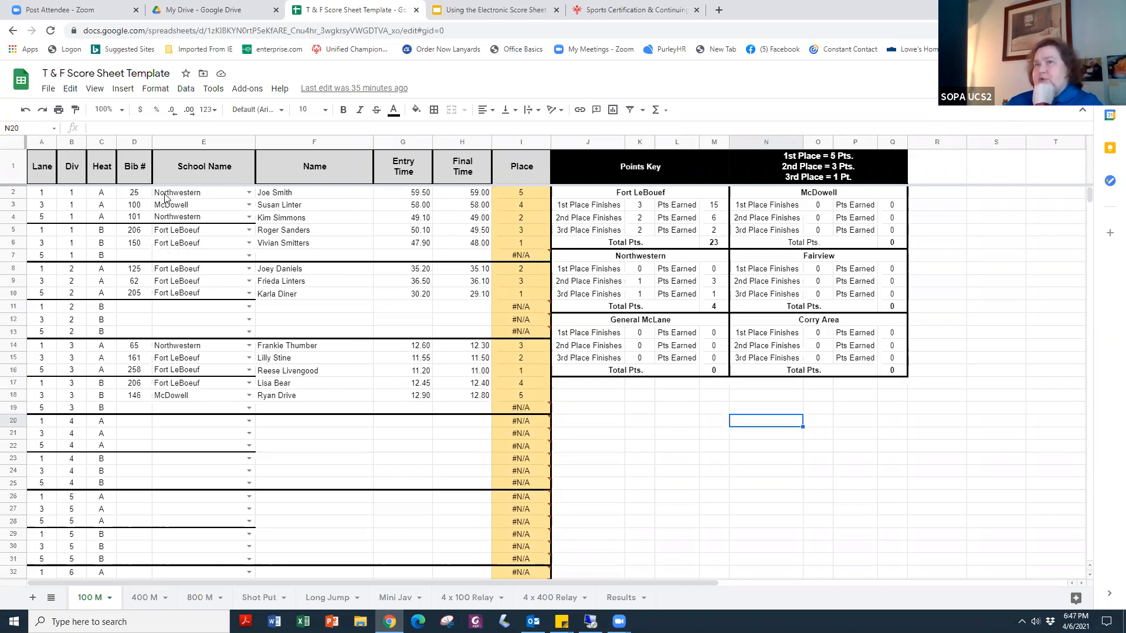
{"action": "right_click", "coordinate": [212, 194]}
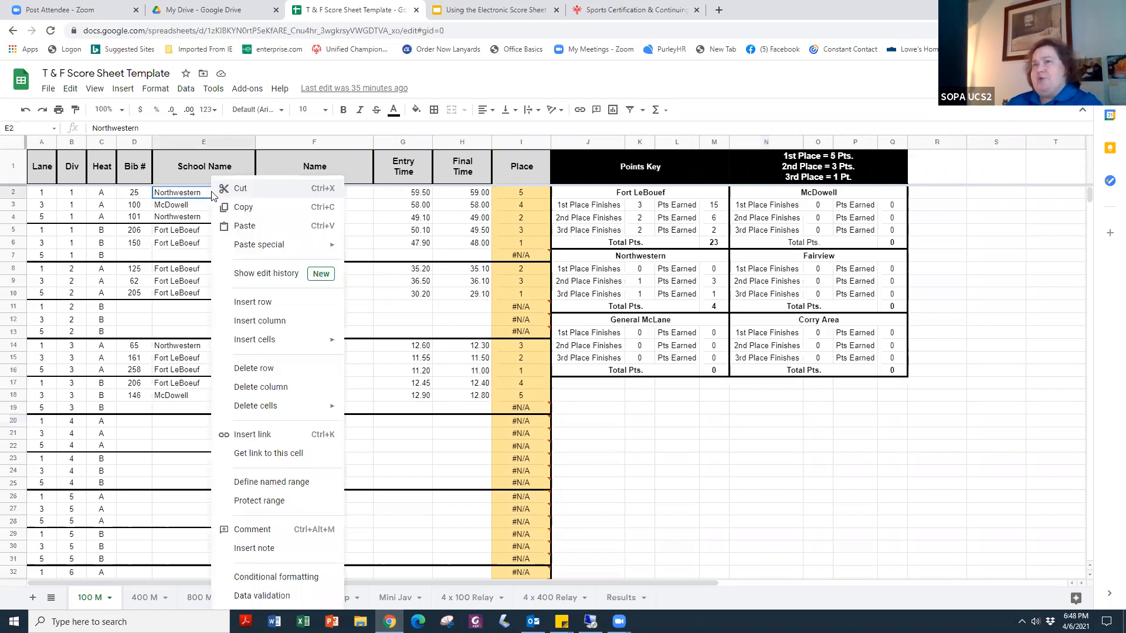
{"action": "left_click", "coordinate": [176, 199]}
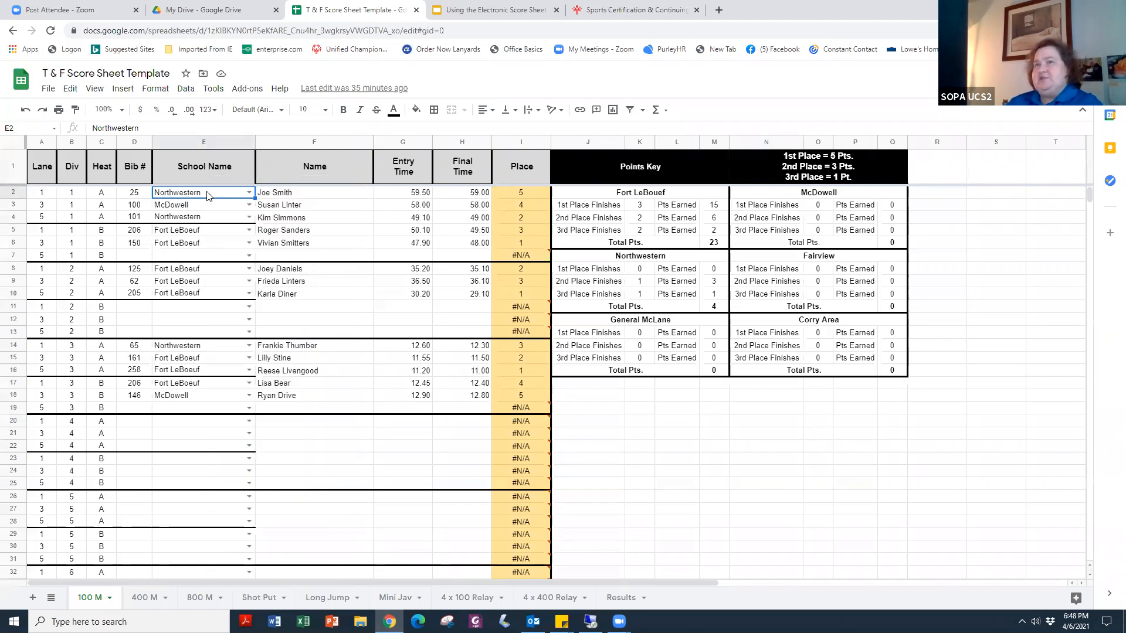
{"action": "double_click", "coordinate": [206, 192]}
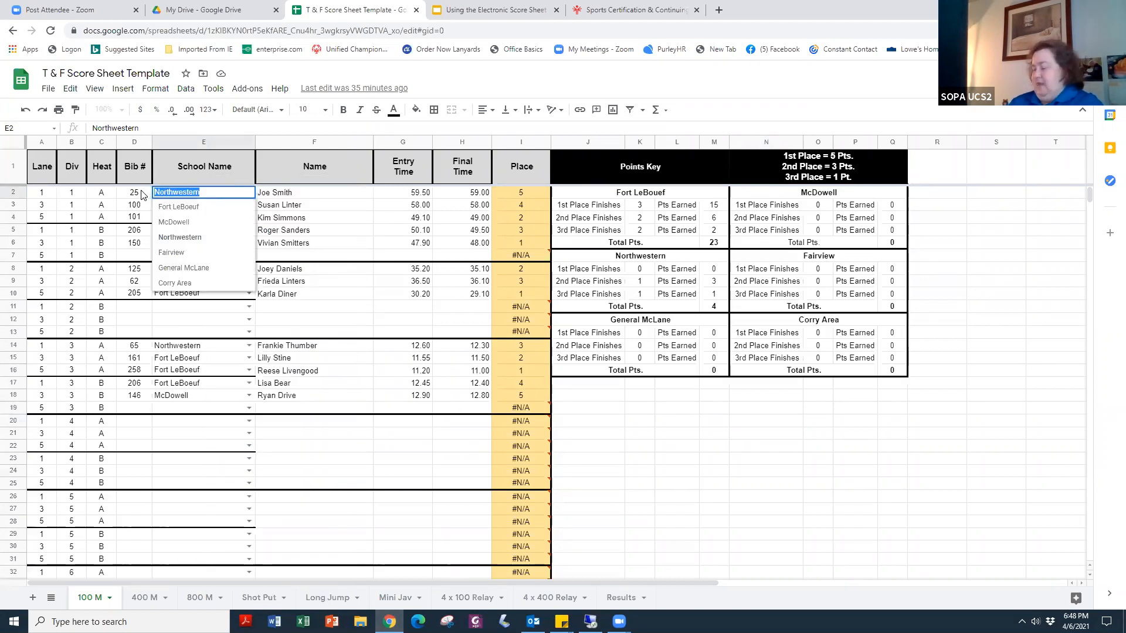
{"action": "left_click", "coordinate": [331, 182]}
Step: Clear the school name and the final time of the athlete in row 2 of the 100 M sheet
{"action": "left_click", "coordinate": [186, 197]}
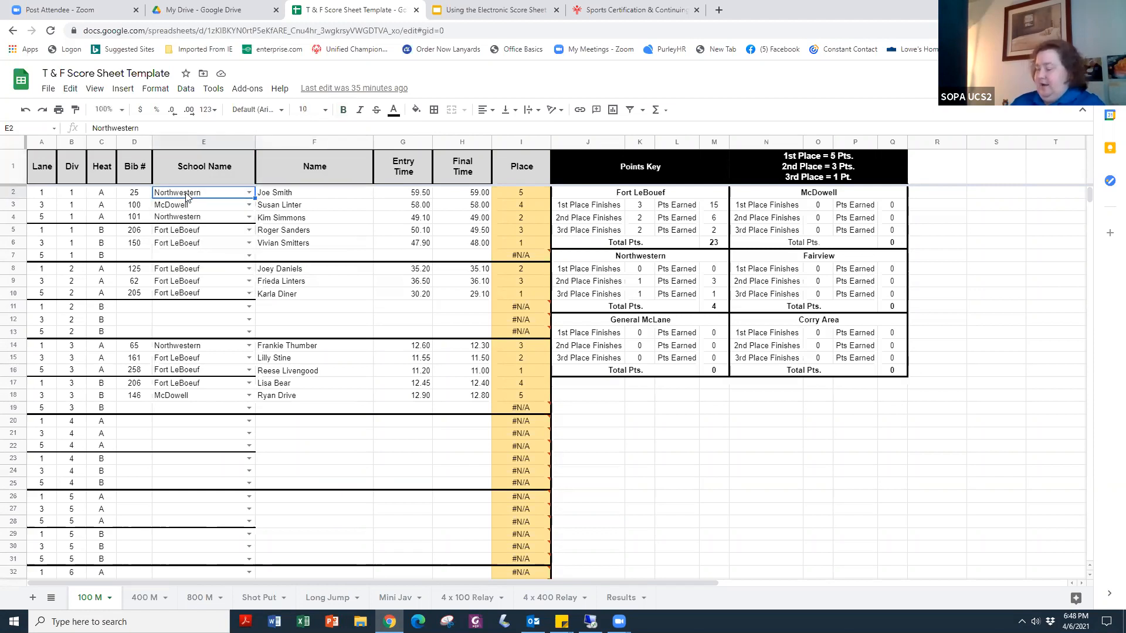
{"action": "key", "text": "Delete"}
{"action": "left_click", "coordinate": [313, 213]}
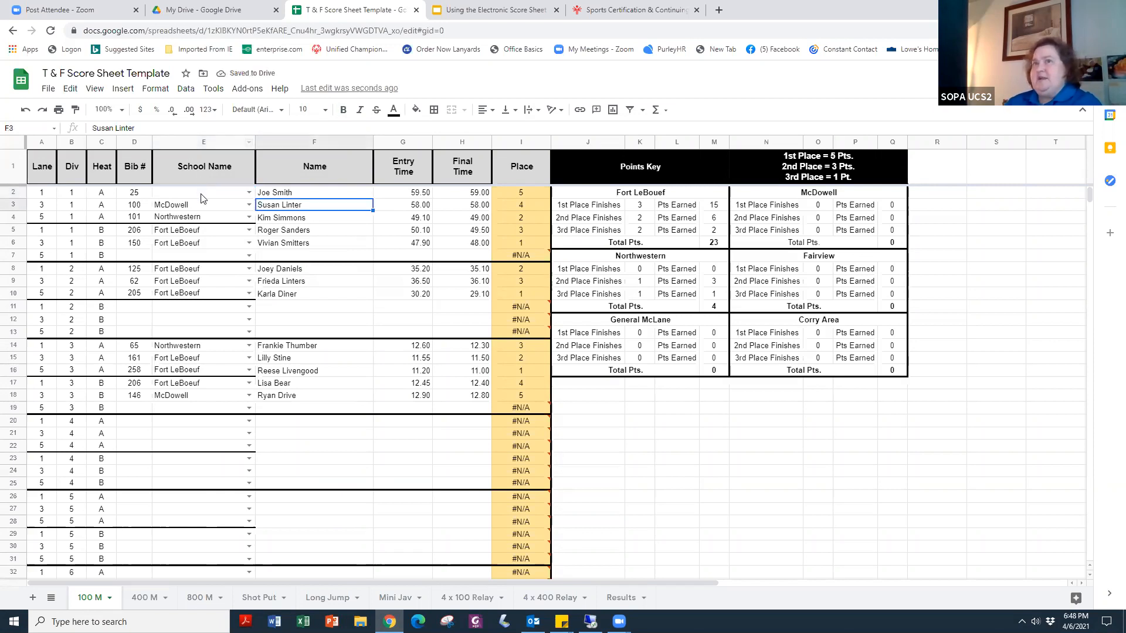
{"action": "left_click", "coordinate": [201, 197]}
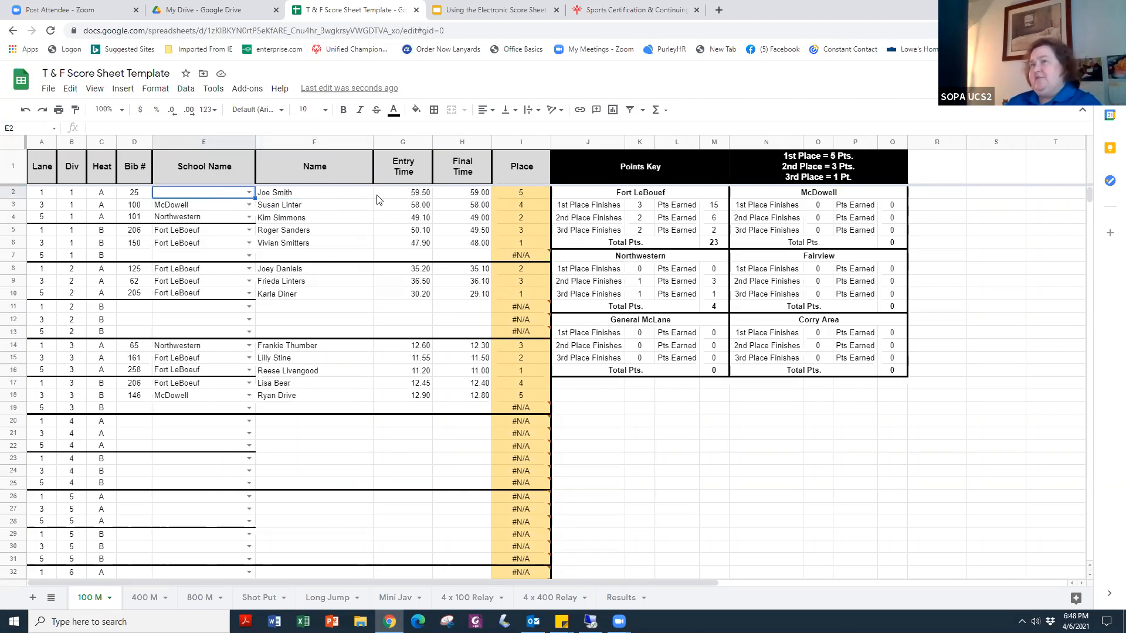
{"action": "left_click", "coordinate": [448, 197]}
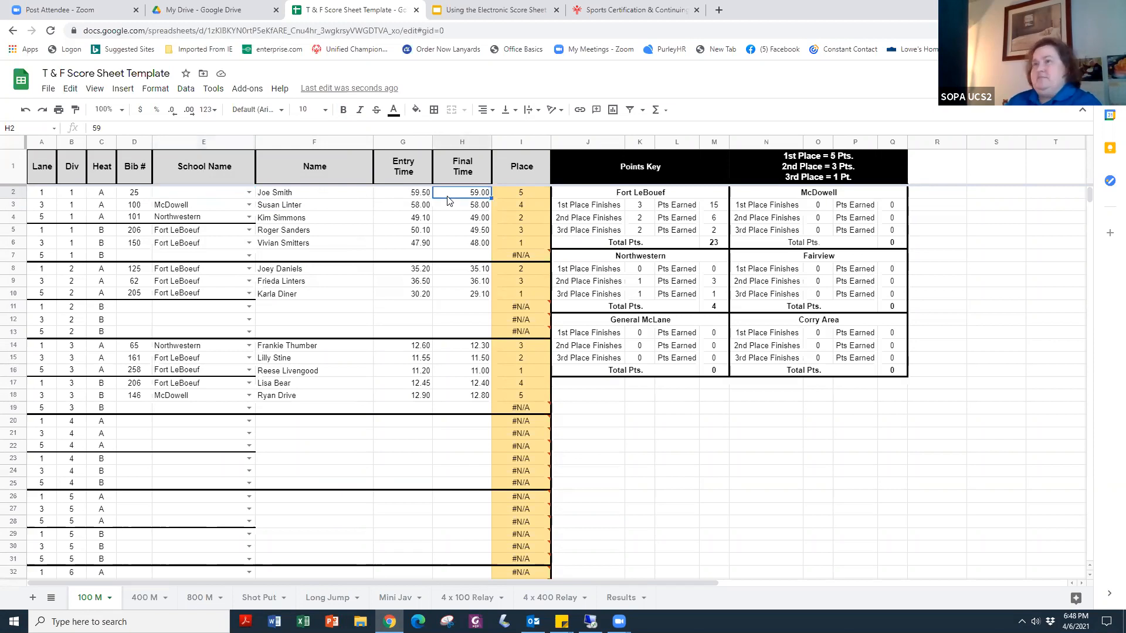
{"action": "key", "text": "Delete"}
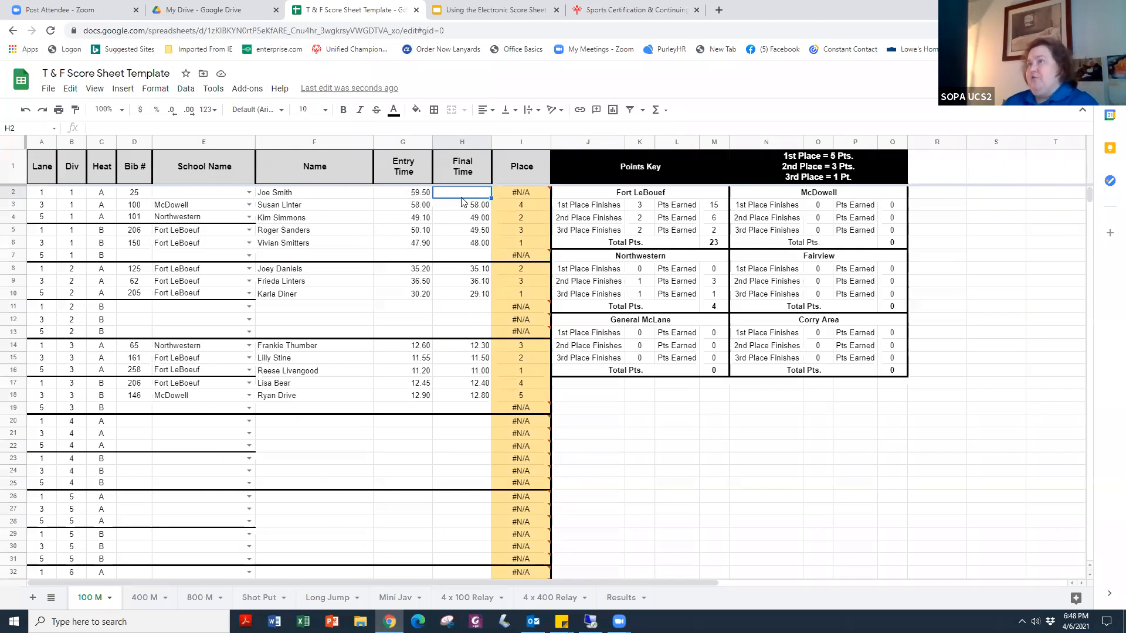
{"action": "mouse_move", "coordinate": [528, 193]}
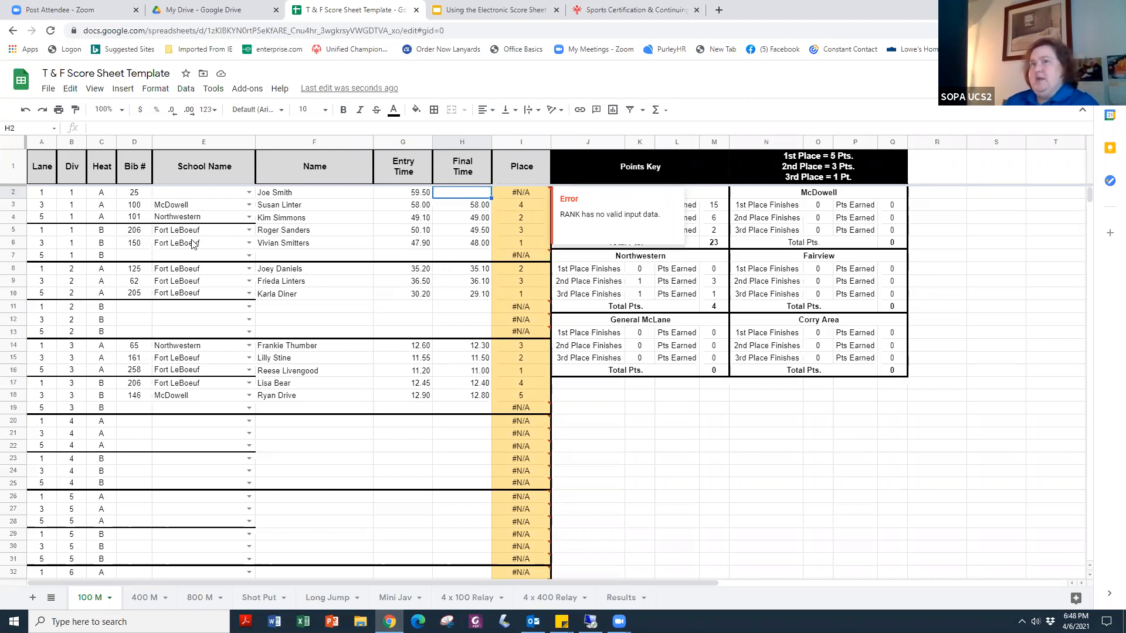
Step: Clear the school name and final time of the Division 1, heat B, lane 1 entry in row 5
{"action": "left_click", "coordinate": [217, 235]}
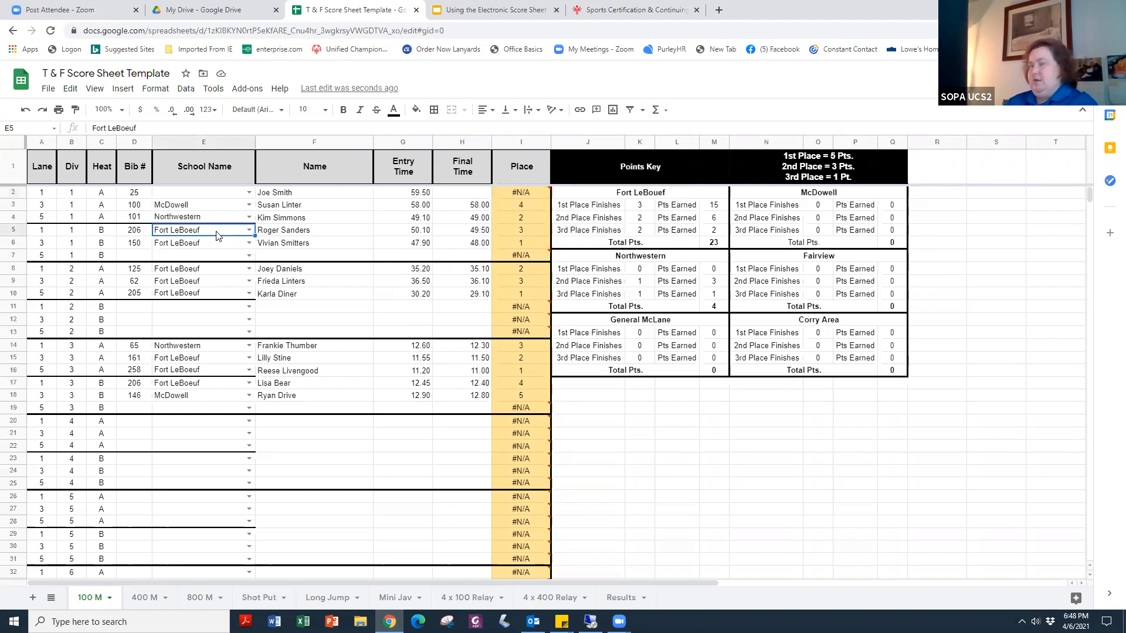
{"action": "key", "text": "Delete"}
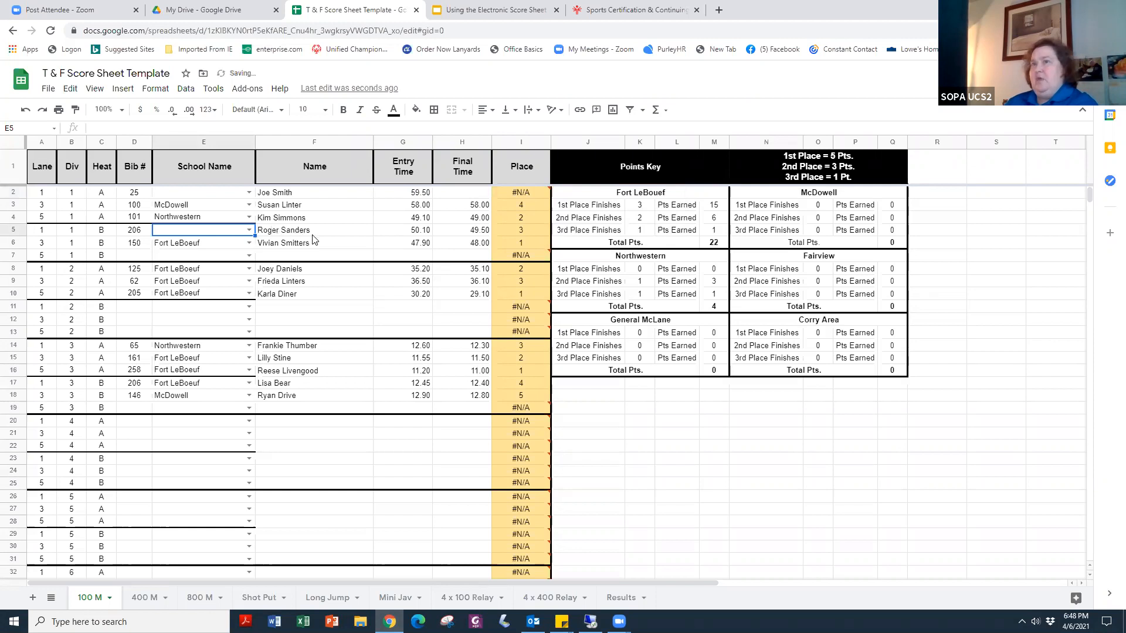
{"action": "left_click", "coordinate": [460, 232]}
{"action": "key", "text": "Delete"}
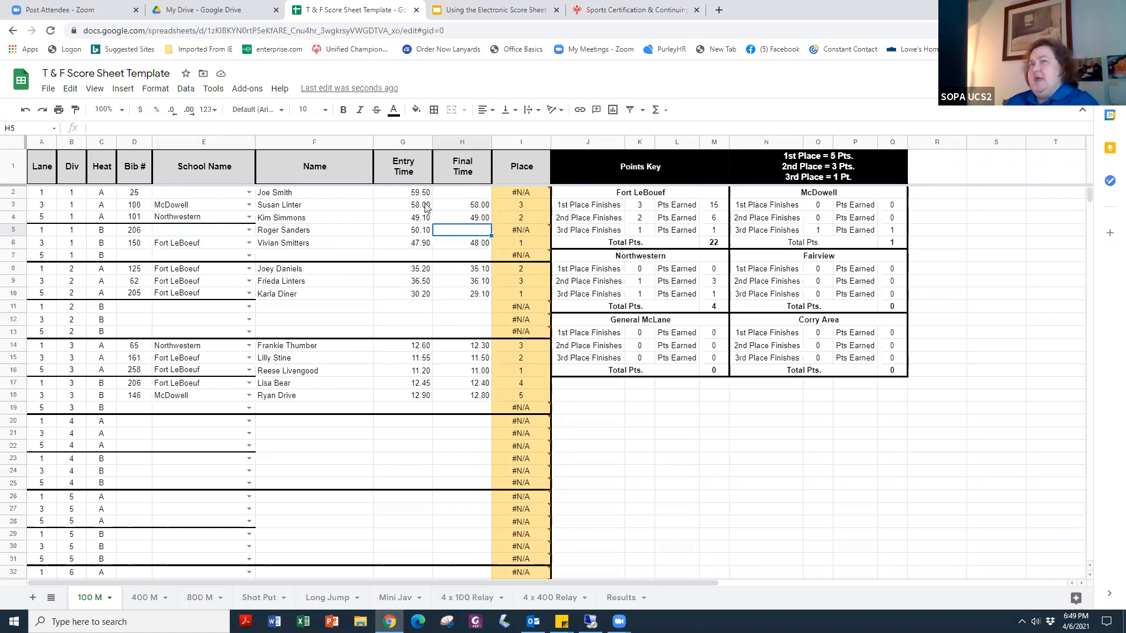
Step: Replace the school of the athlete in row 3 with Fort LeBoeuf
{"action": "left_click", "coordinate": [201, 208]}
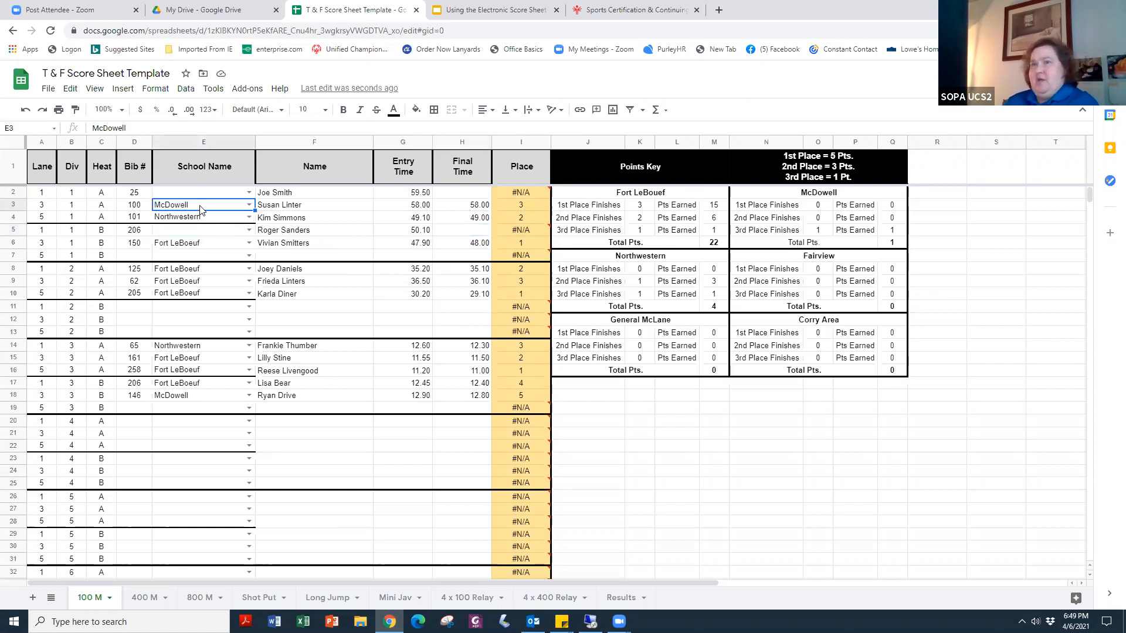
{"action": "key", "text": "Delete"}
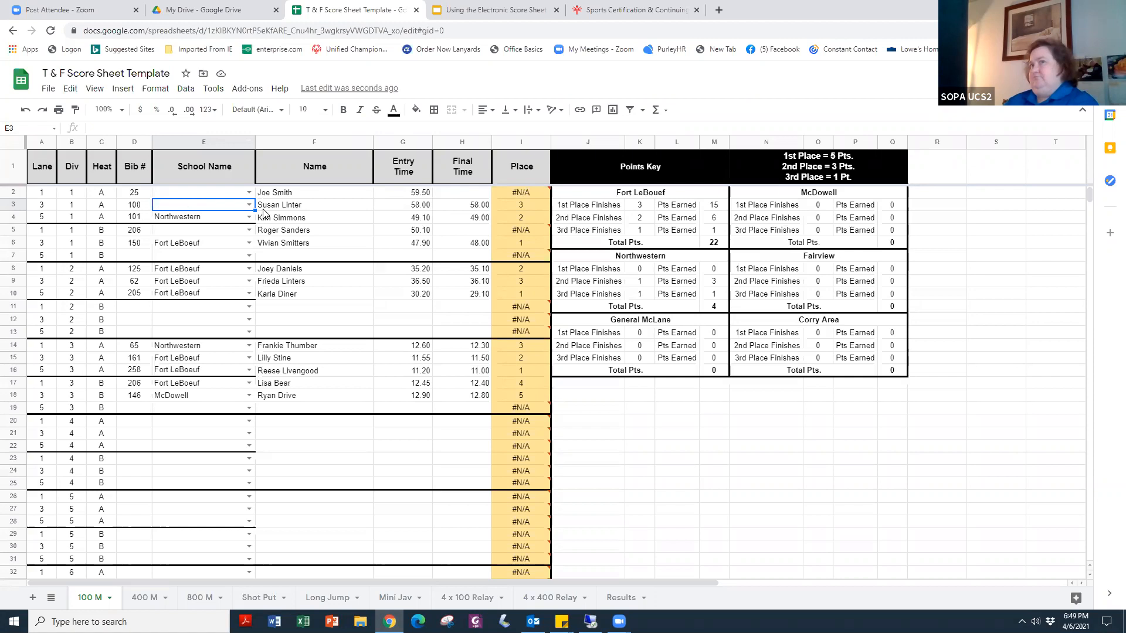
{"action": "key", "text": "ctrl+c"}
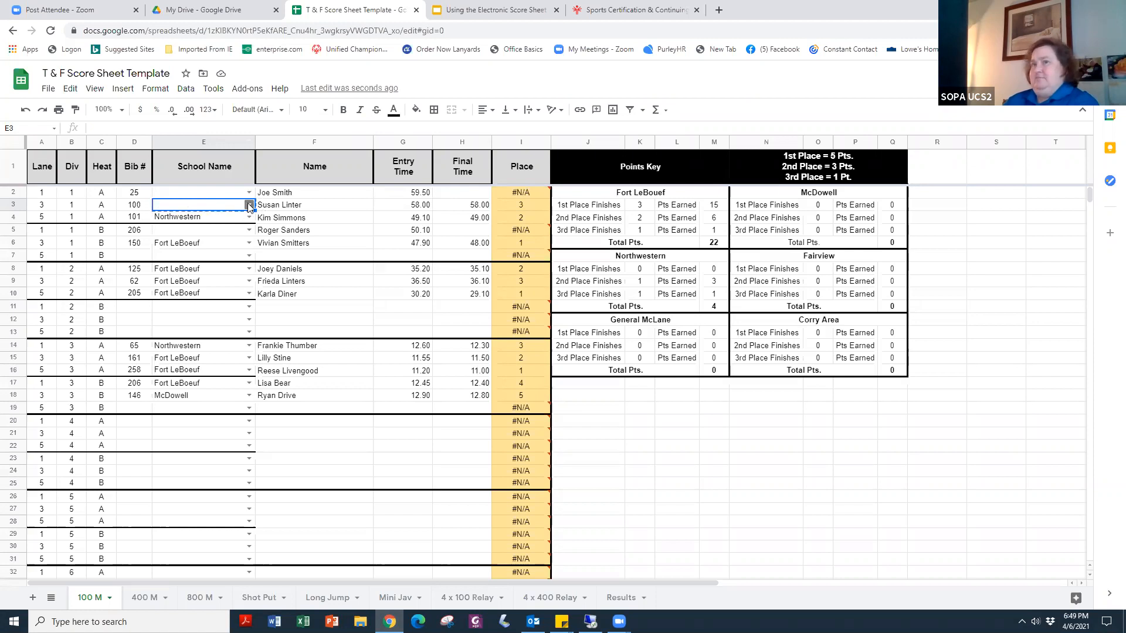
{"action": "left_click", "coordinate": [249, 204]}
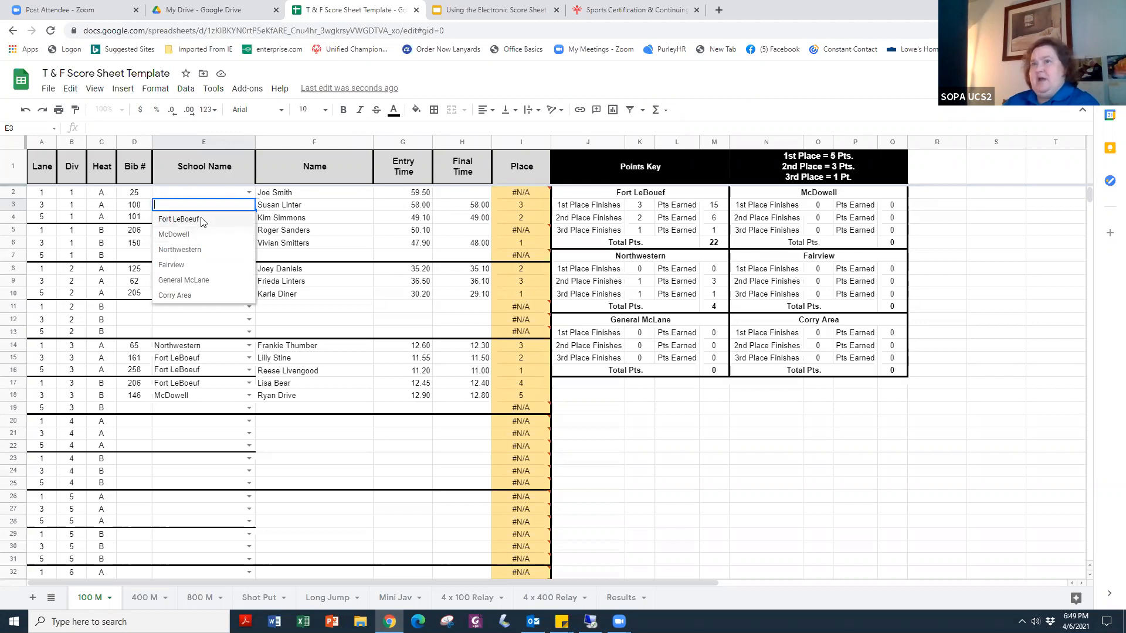
{"action": "left_click", "coordinate": [202, 221]}
Step: Assign Fort LeBoeuf as the school in row 2 and McDowell as the school in row 5
{"action": "left_click", "coordinate": [250, 192]}
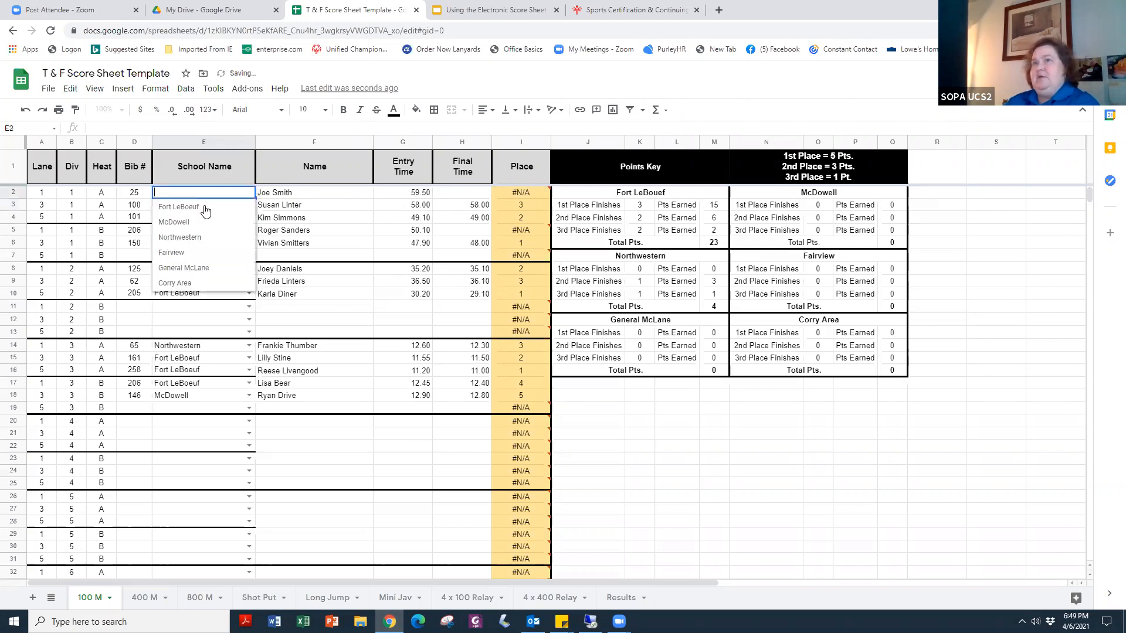
{"action": "left_click", "coordinate": [202, 210]}
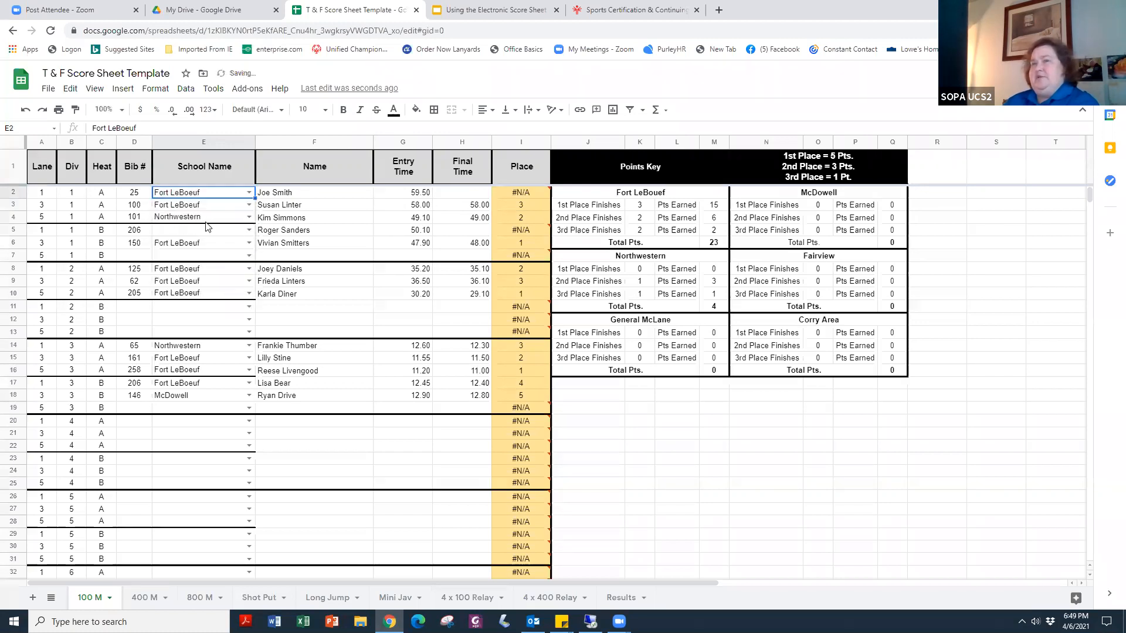
{"action": "left_click", "coordinate": [249, 229]}
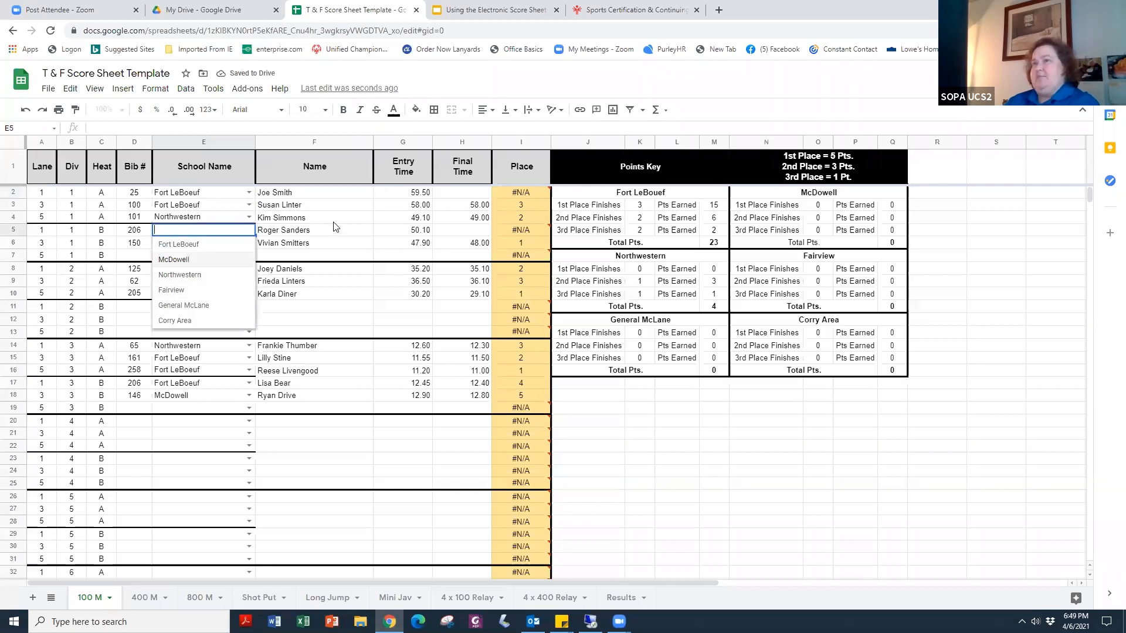
{"action": "left_click", "coordinate": [173, 259]}
{"action": "left_click", "coordinate": [343, 218]}
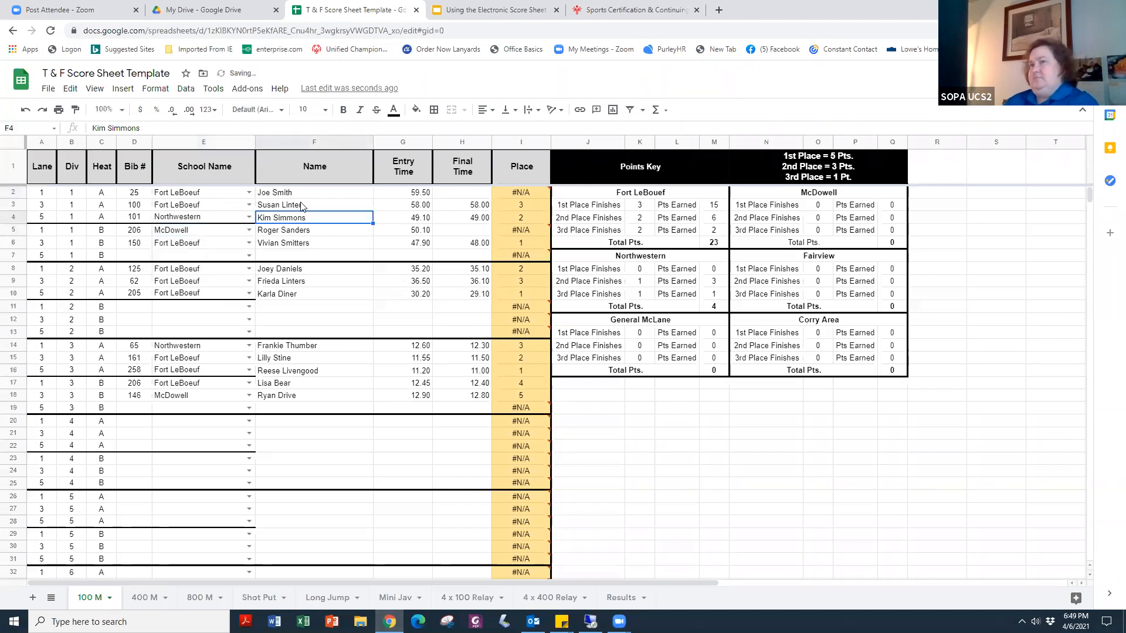
Step: Review the 400 M and 800 M sheets, then highlight the first three schools' 800M points on the Results sheet
{"action": "left_click", "coordinate": [143, 599]}
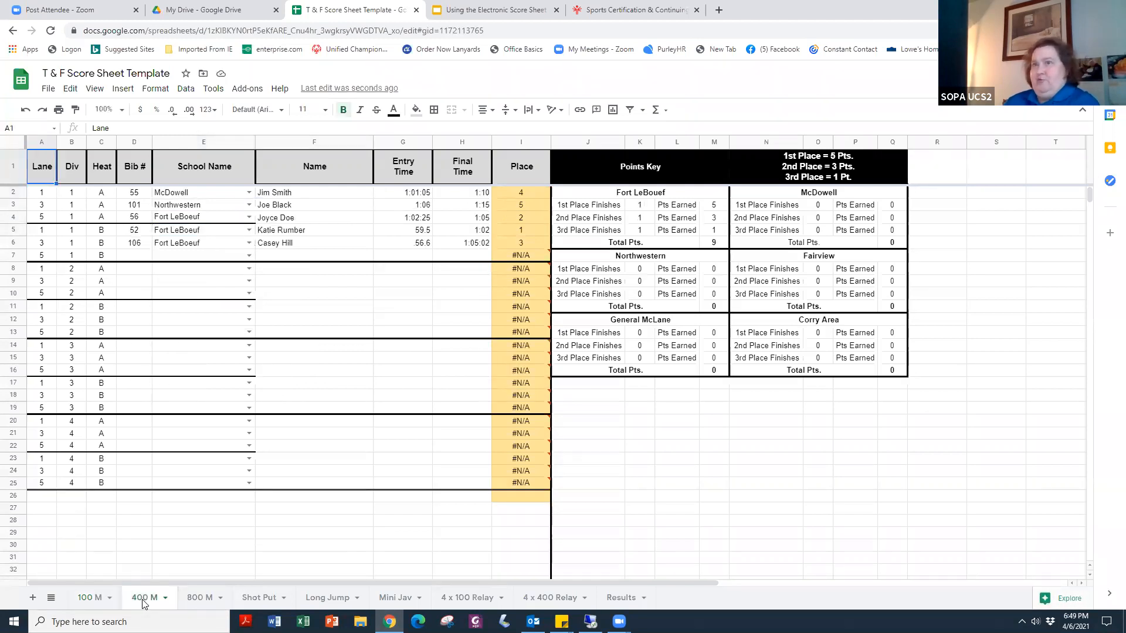
{"action": "left_click", "coordinate": [198, 599]}
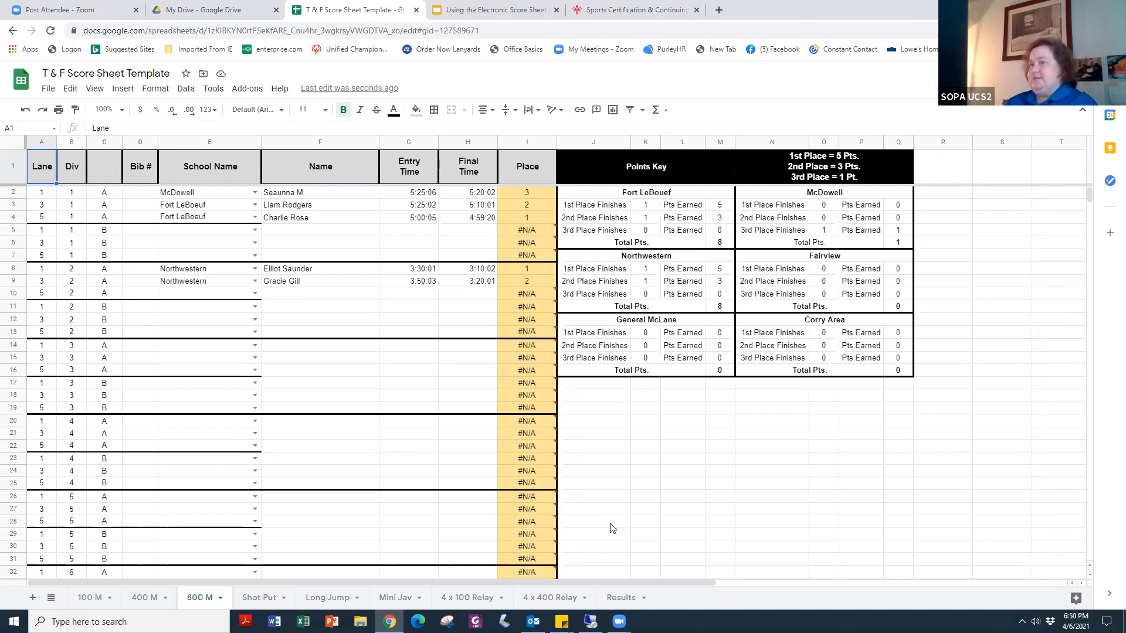
{"action": "left_click", "coordinate": [594, 596]}
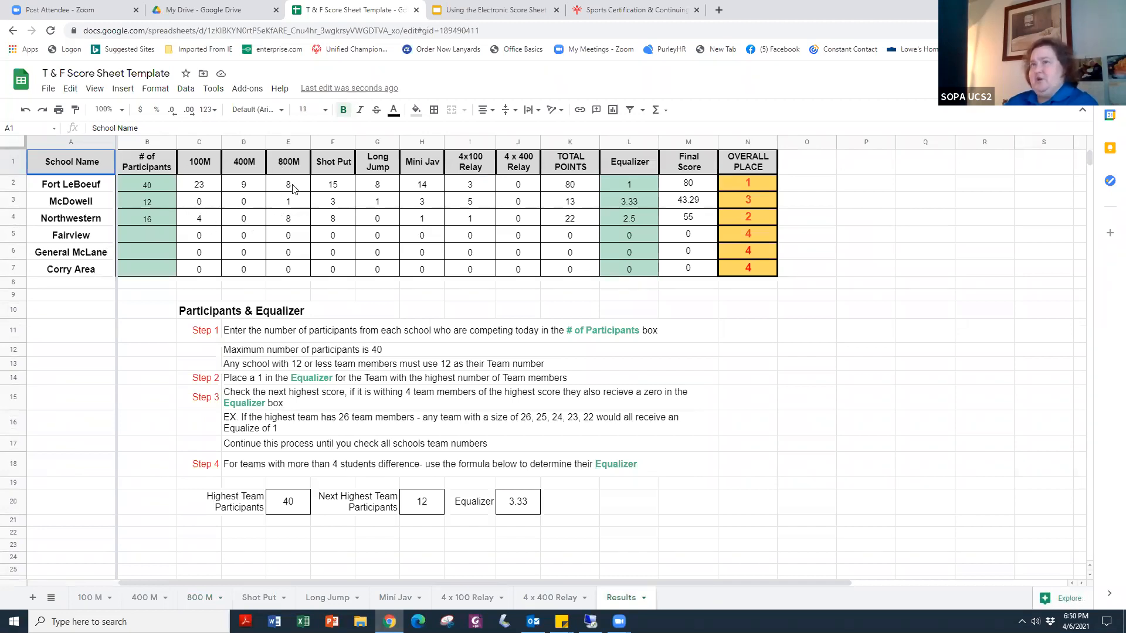
{"action": "left_click_drag", "start_coordinate": [295, 187], "coordinate": [296, 221]}
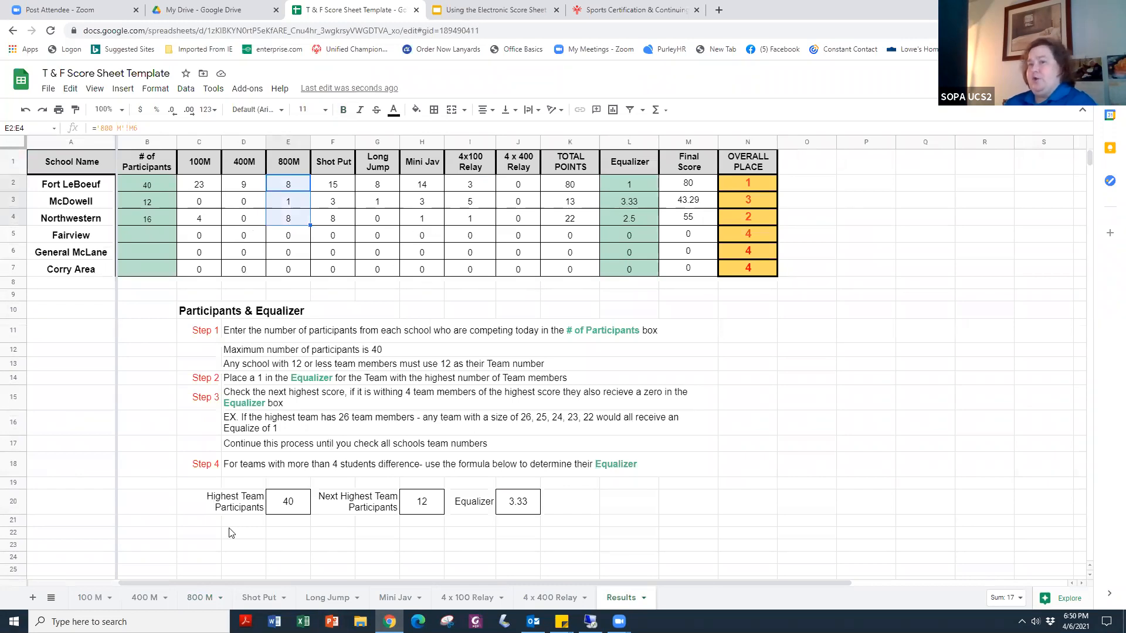
Step: Examine the Shot Put sheet, highlighting the row 4 McDowell entry from its school name through its best result
{"action": "left_click", "coordinate": [259, 598]}
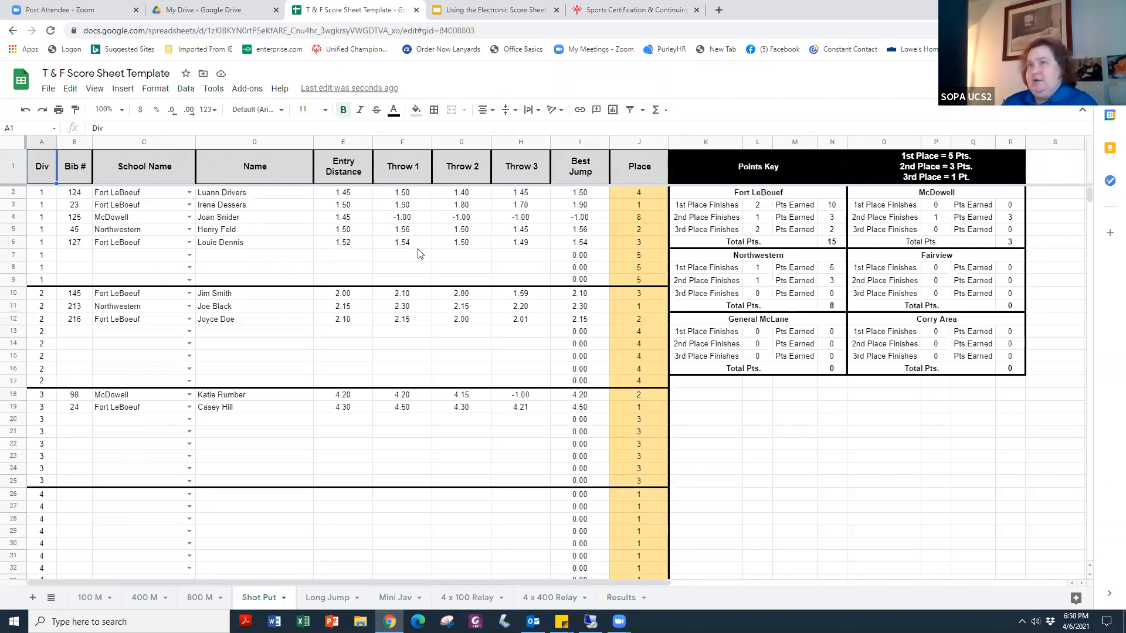
{"action": "left_click", "coordinate": [405, 218]}
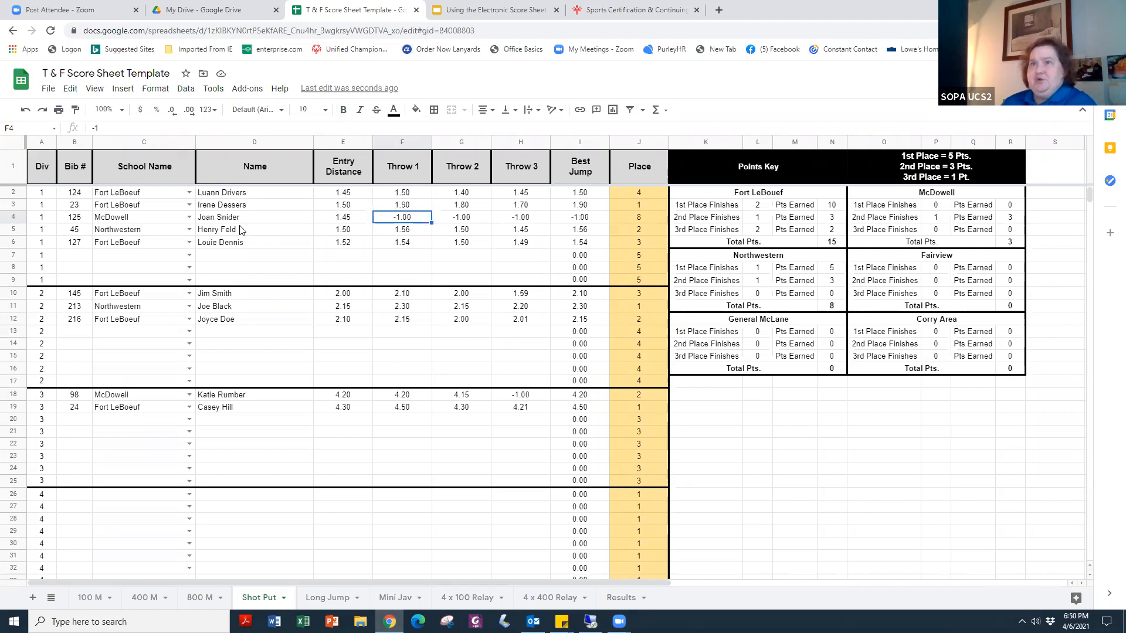
{"action": "left_click_drag", "start_coordinate": [132, 223], "coordinate": [405, 223]}
{"action": "left_click_drag", "start_coordinate": [558, 223], "coordinate": [580, 224]}
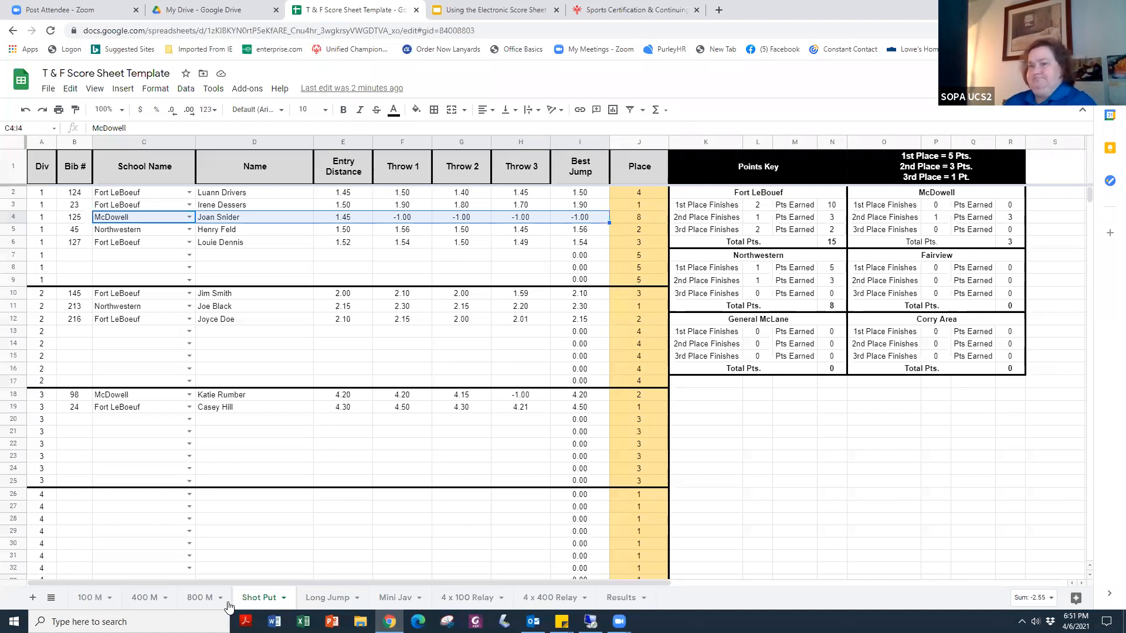
Step: Look through the Long Jump, Mini Jav, 4 x 100 Relay and 4 x 400 Relay sheets
{"action": "key", "text": "ctrl+Page_Down"}
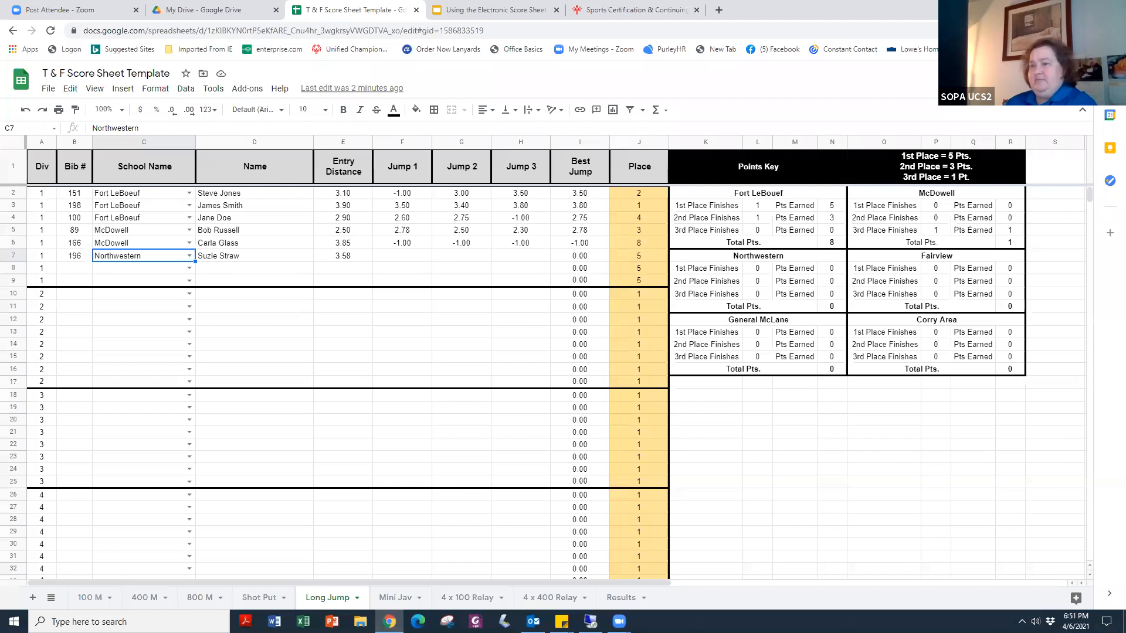
{"action": "key", "text": "ctrl+Page_Down"}
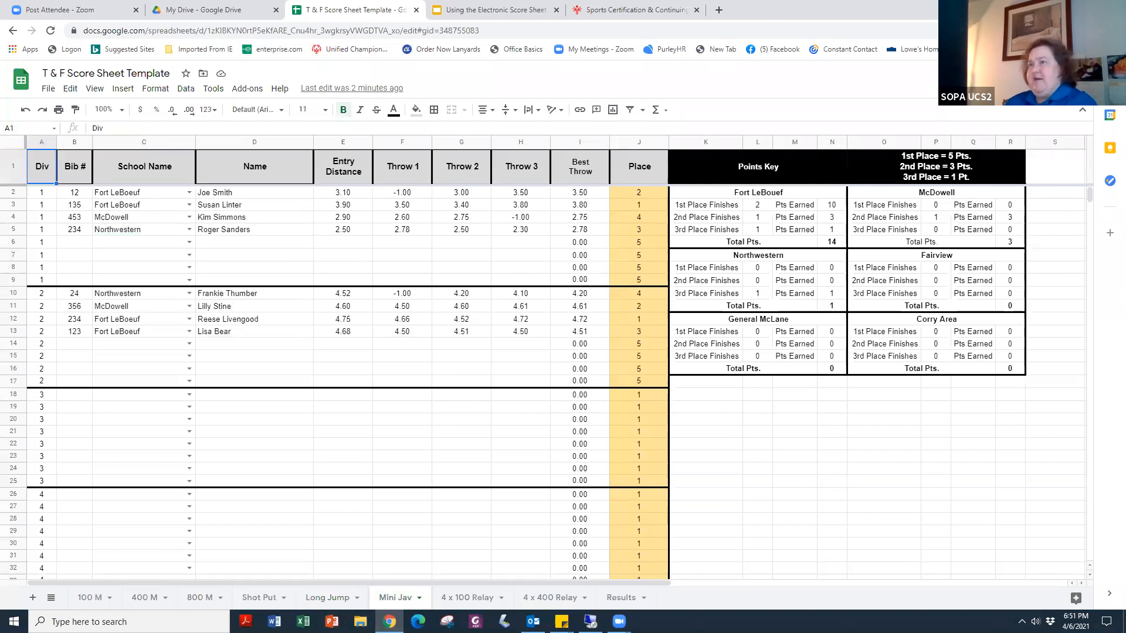
{"action": "left_click", "coordinate": [468, 596]}
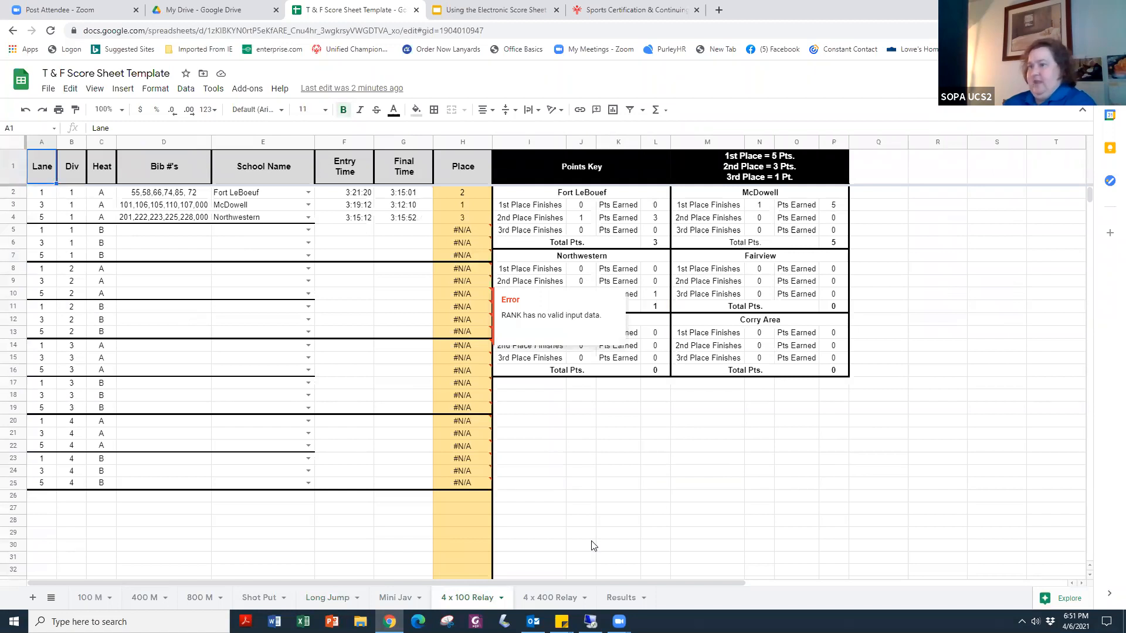
{"action": "left_click", "coordinate": [549, 596]}
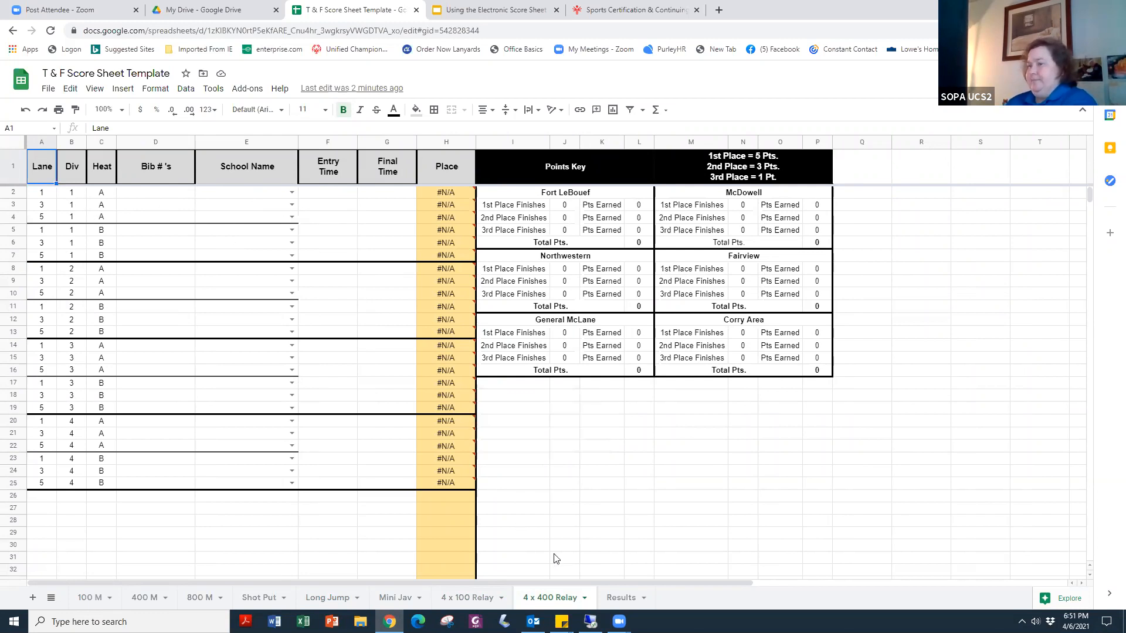
Step: Set Next Highest Team Participants to 16 in the Results sheet's equalizer calculator and select Northwestern's Equalizer cell for comparison
{"action": "left_click", "coordinate": [616, 596]}
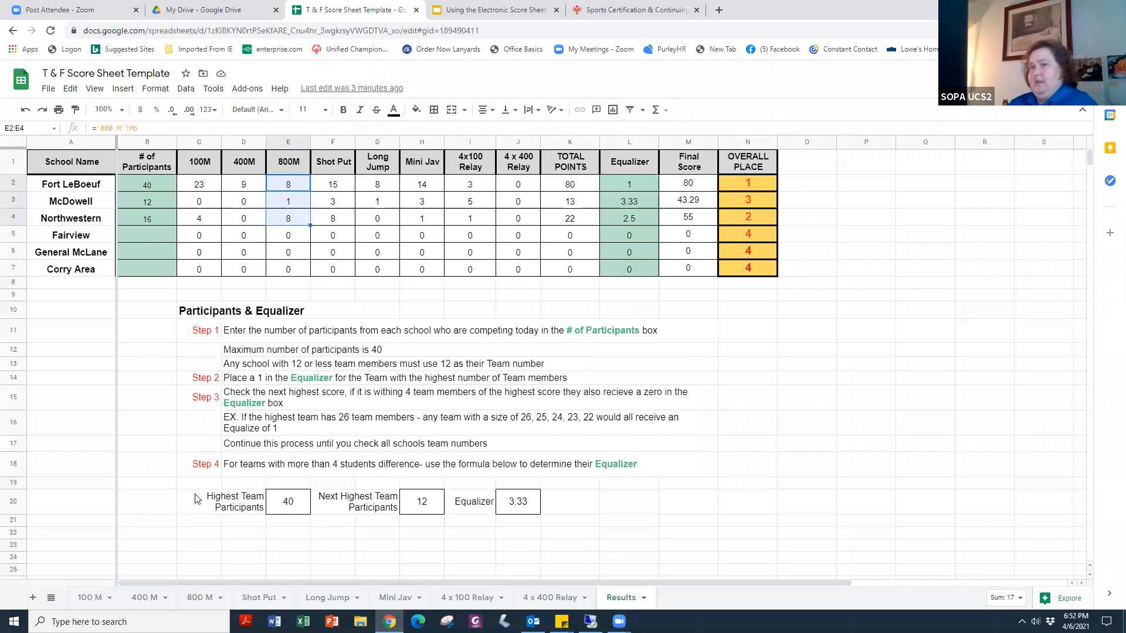
{"action": "left_click_drag", "start_coordinate": [259, 501], "coordinate": [608, 522]}
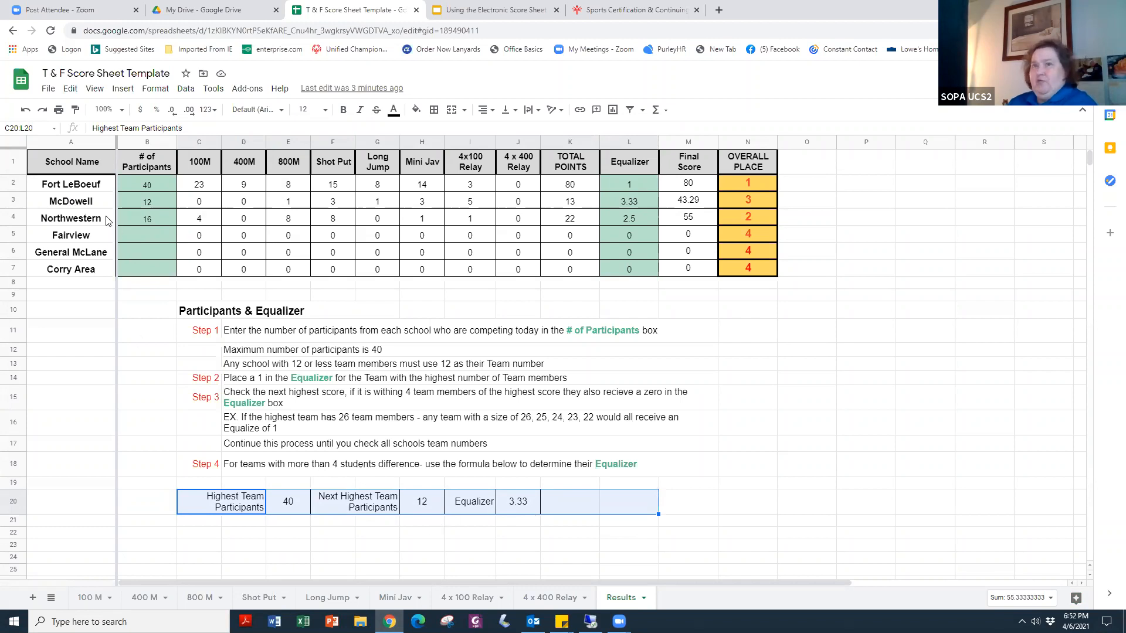
{"action": "left_click", "coordinate": [437, 502]}
{"action": "type", "text": "16"}
{"action": "left_click", "coordinate": [604, 486]}
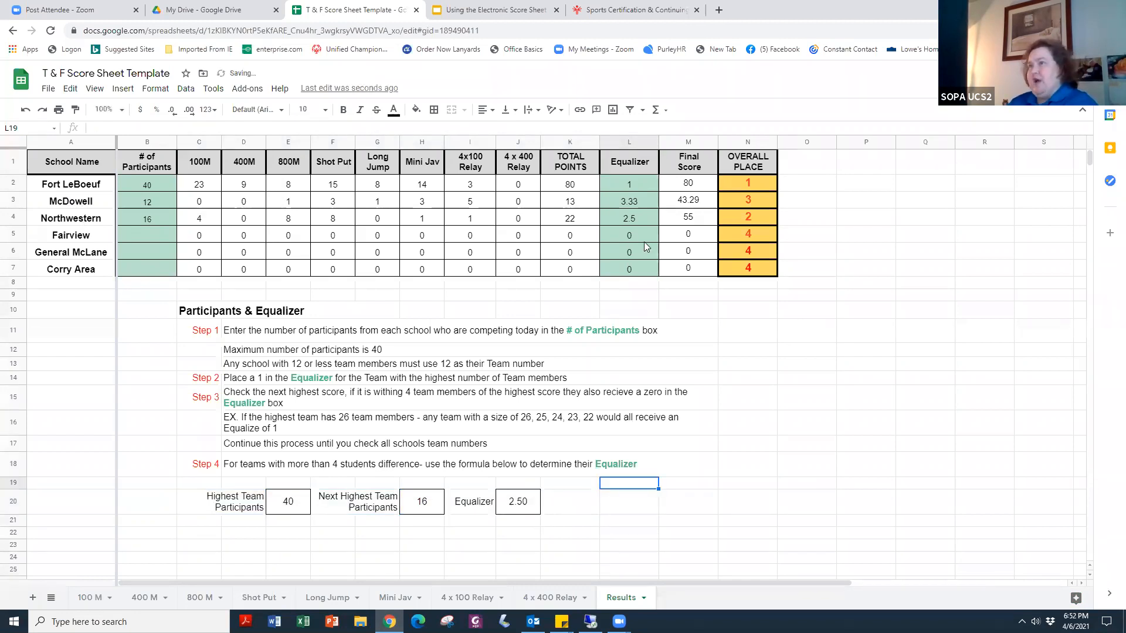
{"action": "left_click", "coordinate": [641, 219]}
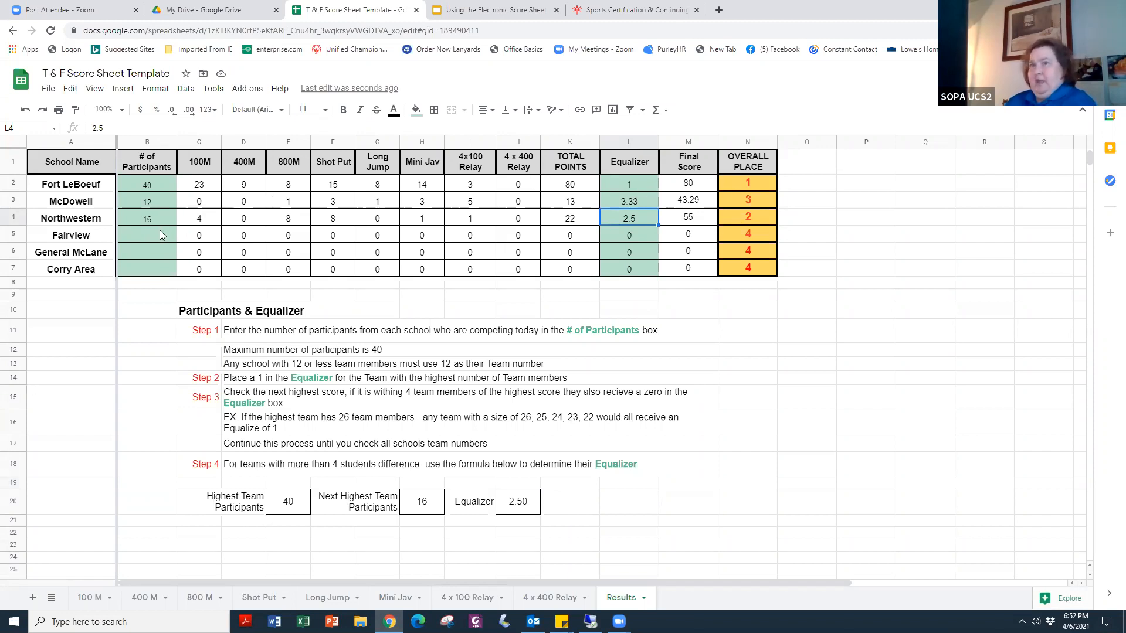
Step: Set Next Highest Team Participants to 20 in the equalizer calculator on the Results sheet
{"action": "left_click", "coordinate": [435, 510]}
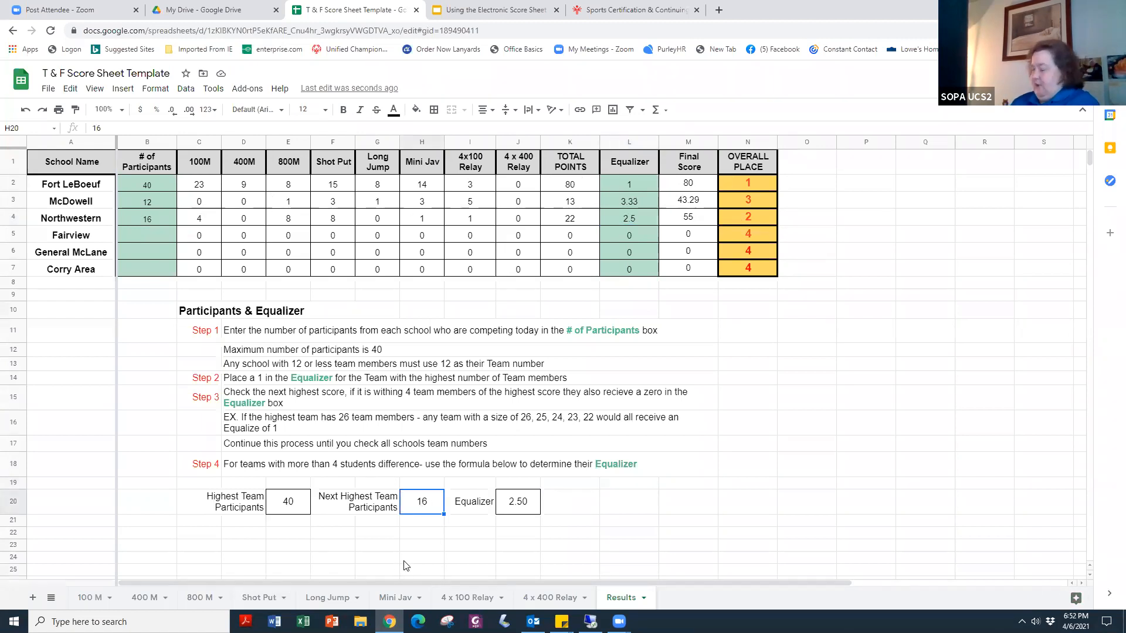
{"action": "type", "text": "20"}
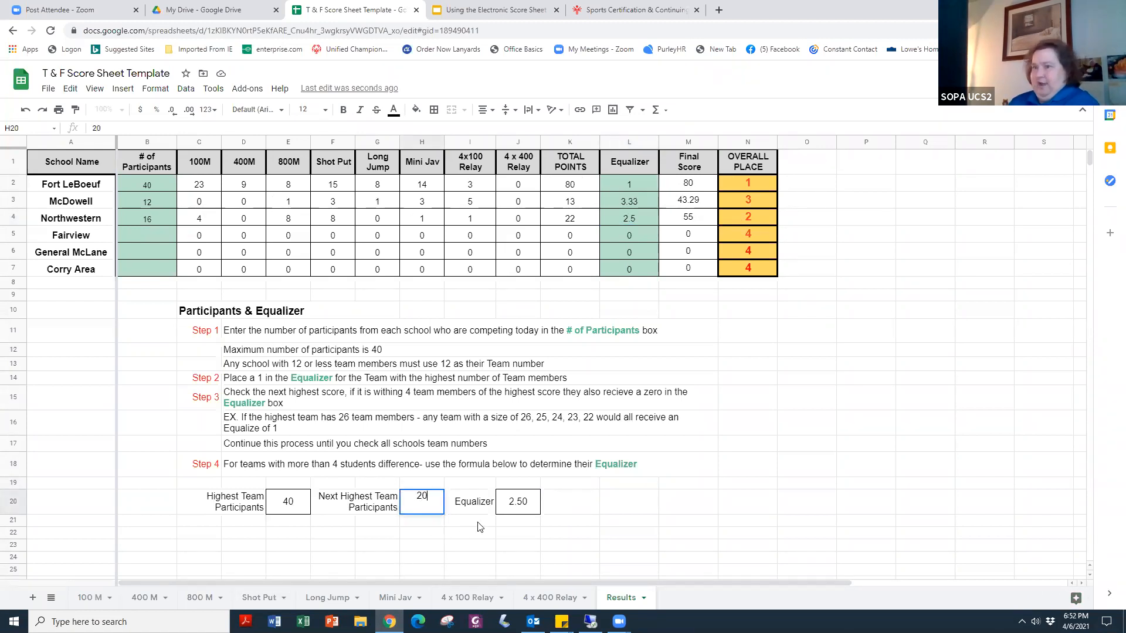
{"action": "left_click", "coordinate": [709, 487]}
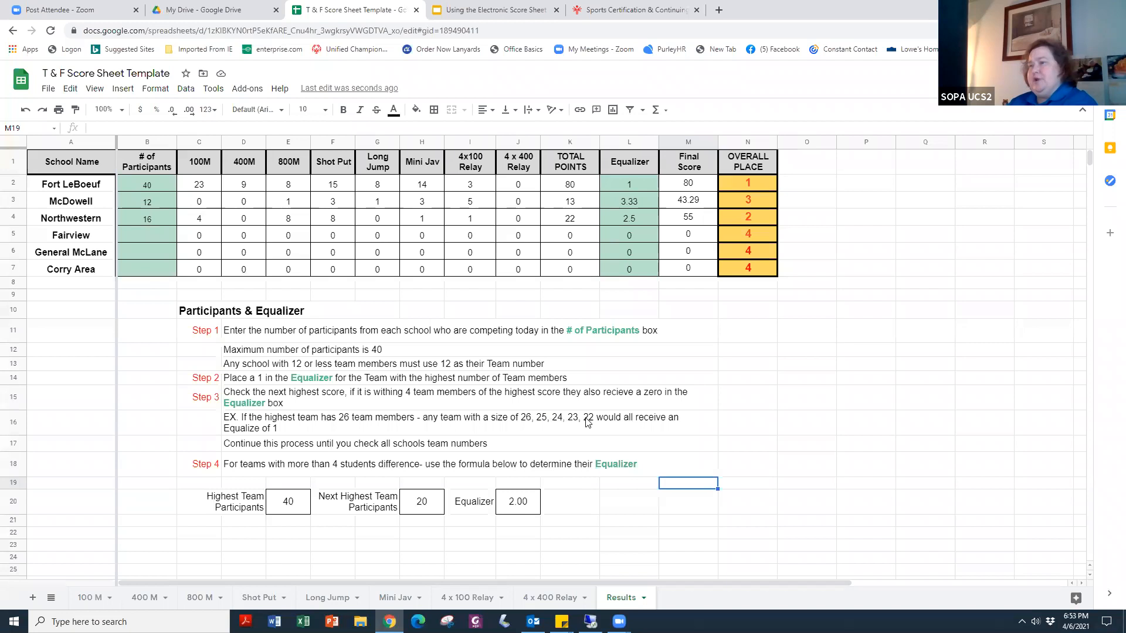
Step: Enter 22 participants and an Equalizer of 1 for Fairview in the Results table
{"action": "left_click", "coordinate": [173, 234]}
{"action": "type", "text": "22"}
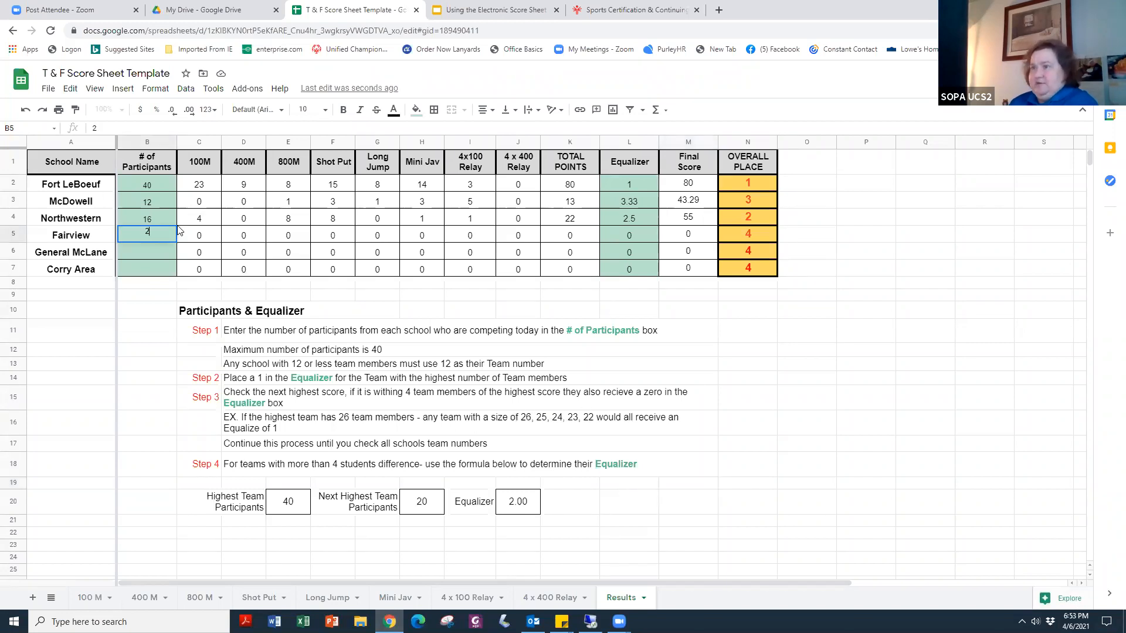
{"action": "left_click", "coordinate": [621, 234]}
{"action": "type", "text": "1"}
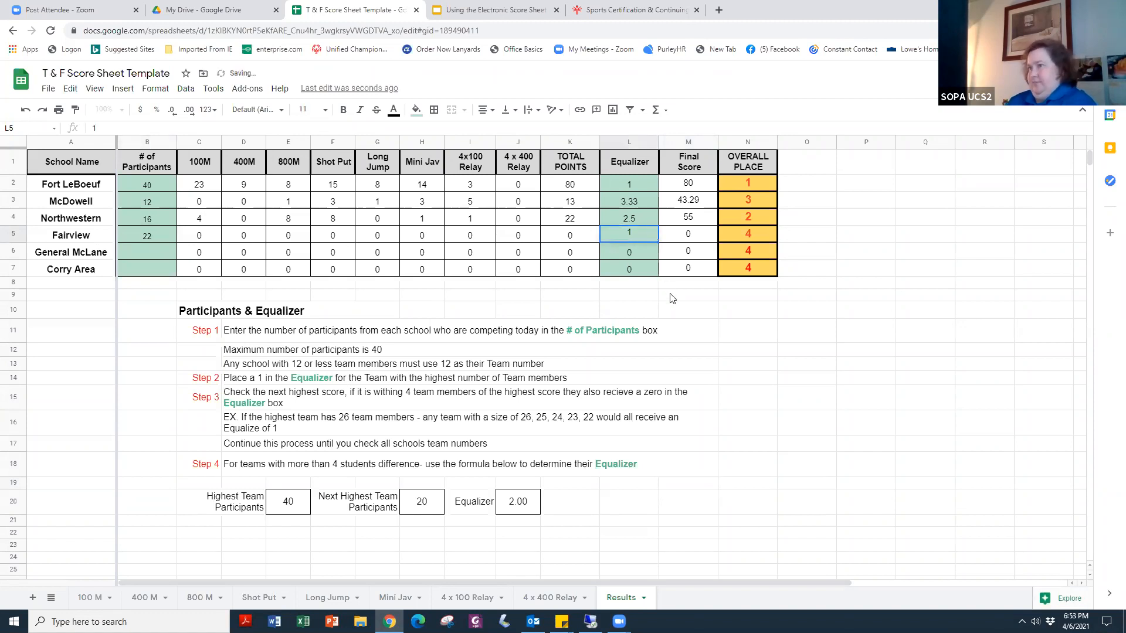
{"action": "left_click", "coordinate": [673, 297]}
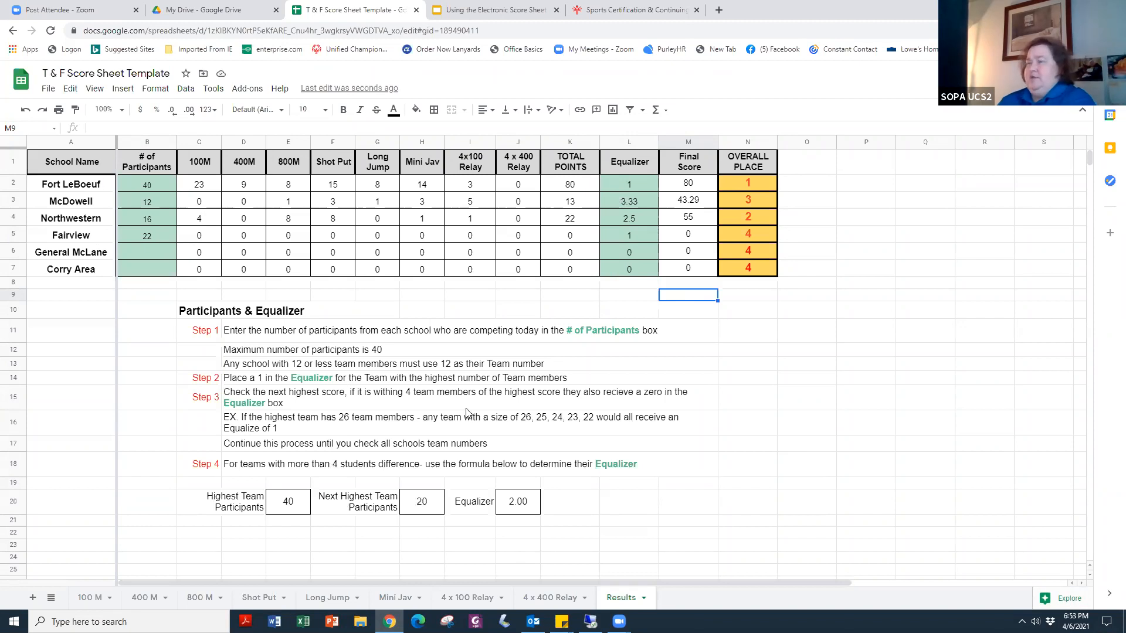
Step: Revisit the 100 M sheet, then switch to the score sheet presentation in Google Slides and show its Electronic Score Sheet slide
{"action": "left_click", "coordinate": [73, 599]}
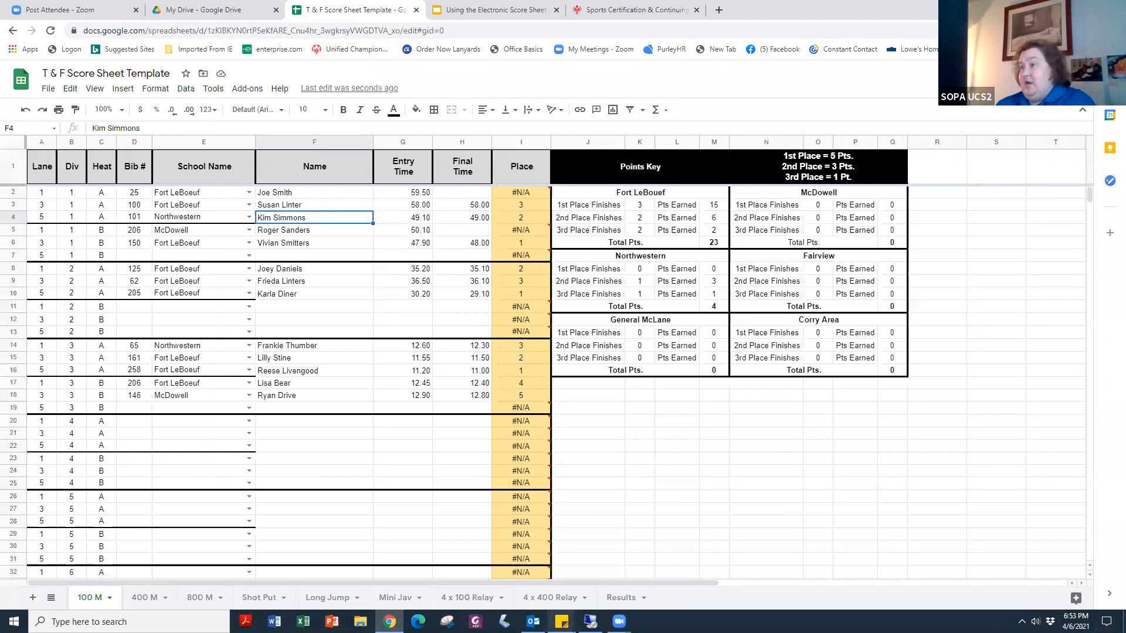
{"action": "left_click", "coordinate": [710, 498]}
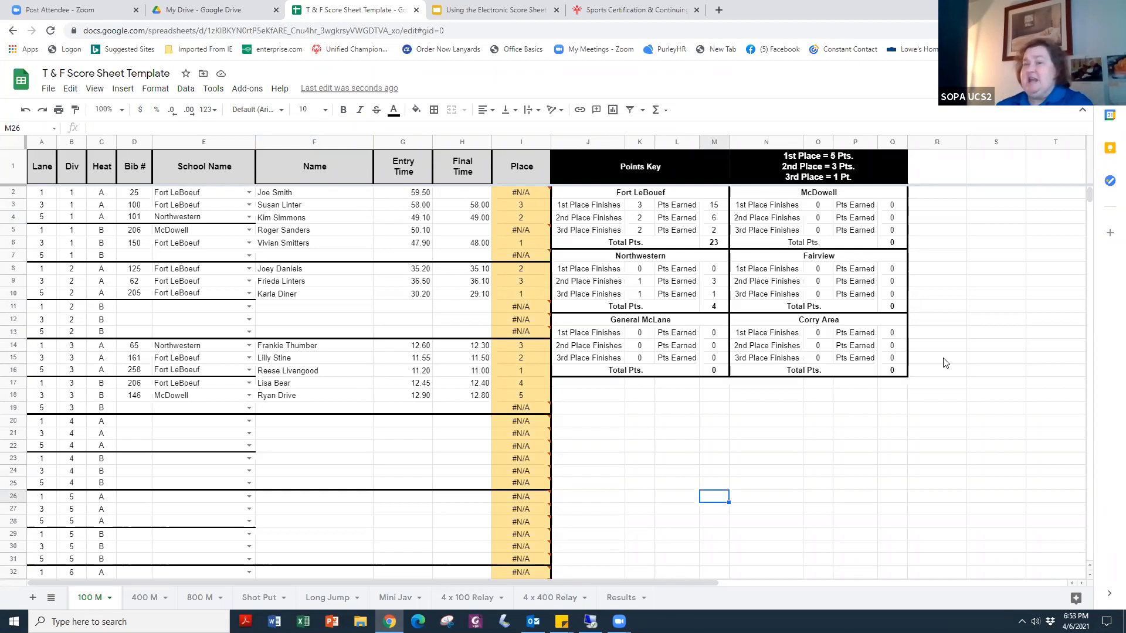
{"action": "left_click", "coordinate": [453, 12]}
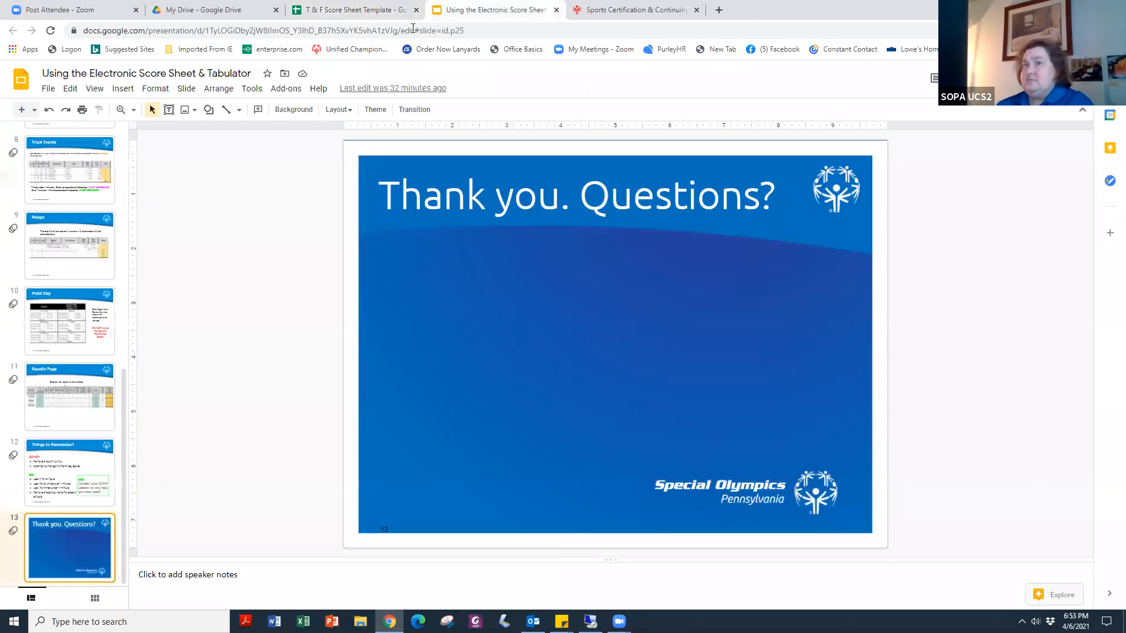
{"action": "left_click_drag", "start_coordinate": [123, 376], "coordinate": [159, 143]}
{"action": "left_click", "coordinate": [69, 233]}
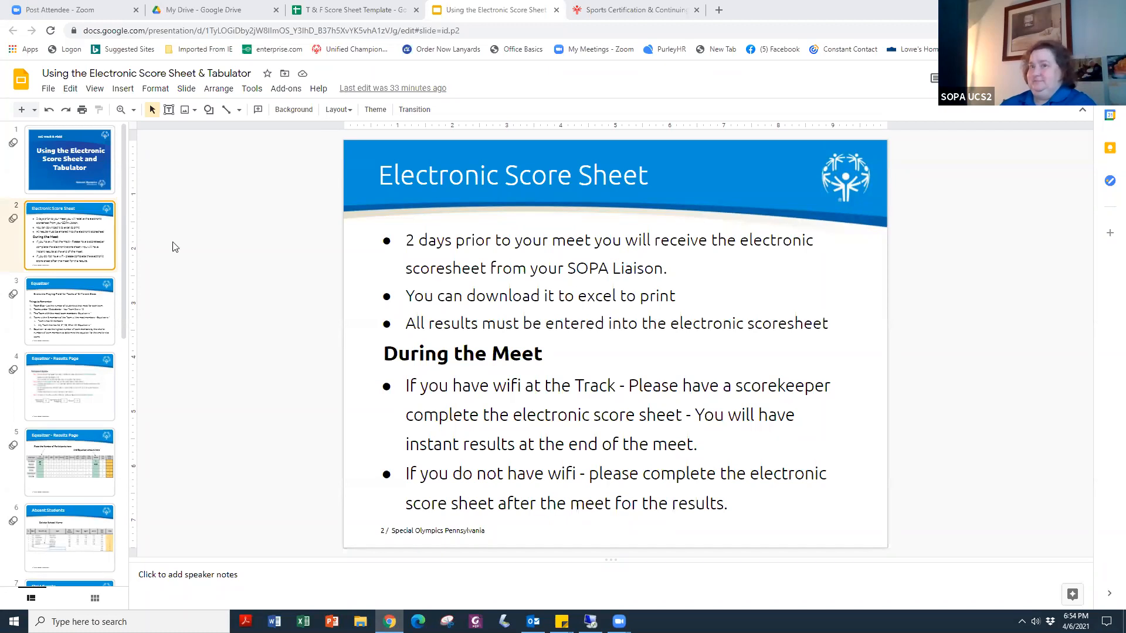
Step: Review the Equalizer slide, both Equalizer - Results Page slides, and the Absent Students and Field Events slides in order
{"action": "left_click", "coordinate": [73, 318]}
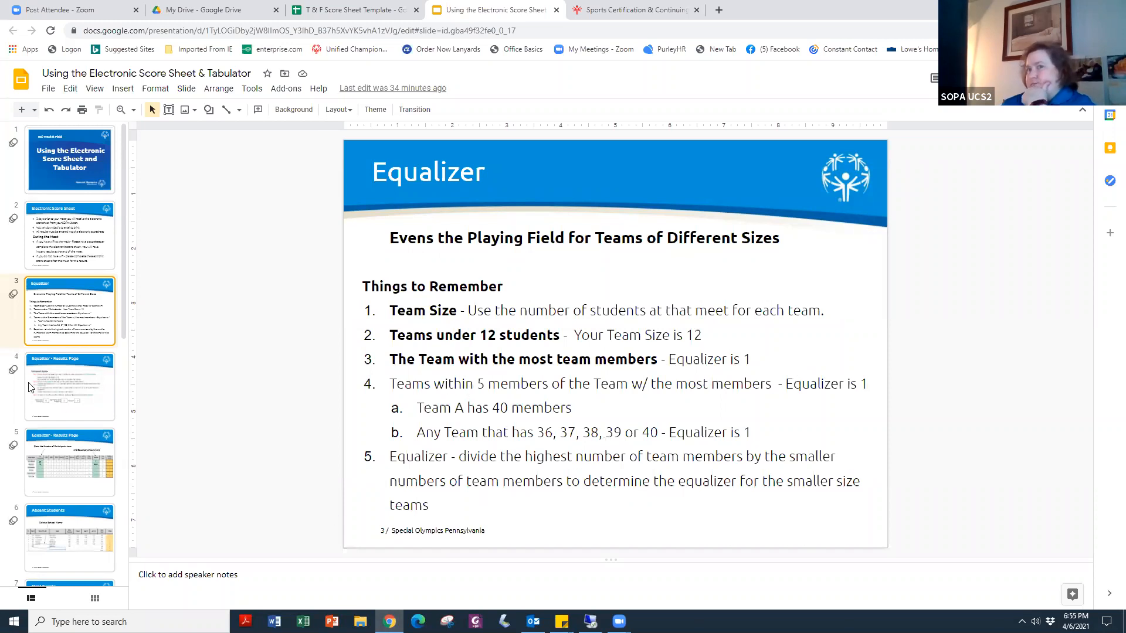
{"action": "left_click", "coordinate": [61, 398]}
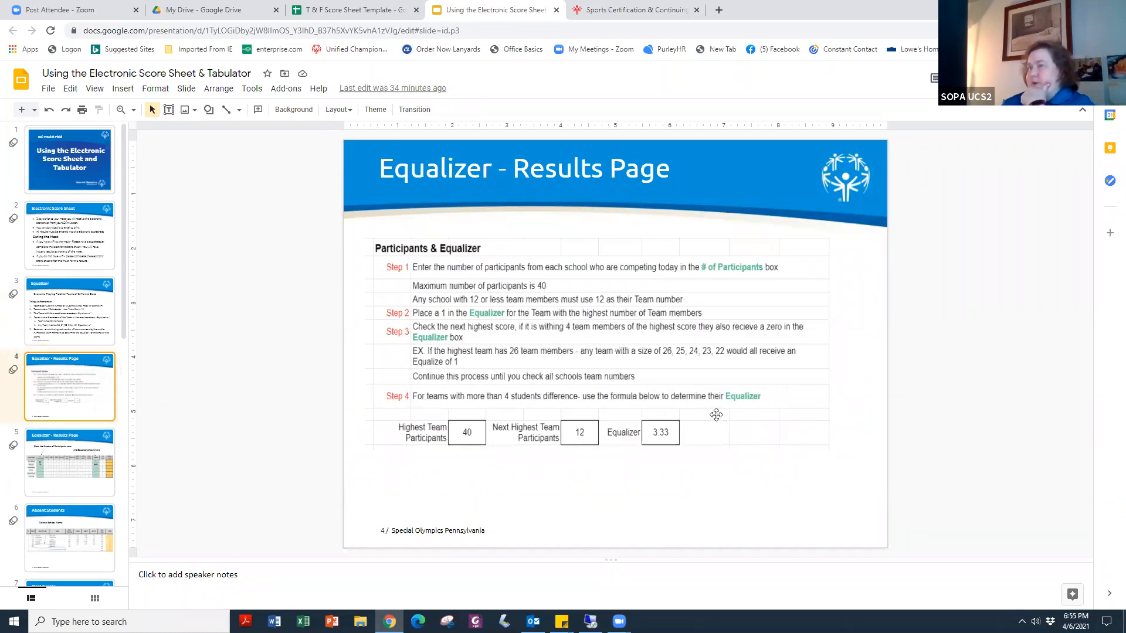
{"action": "left_click", "coordinate": [75, 452]}
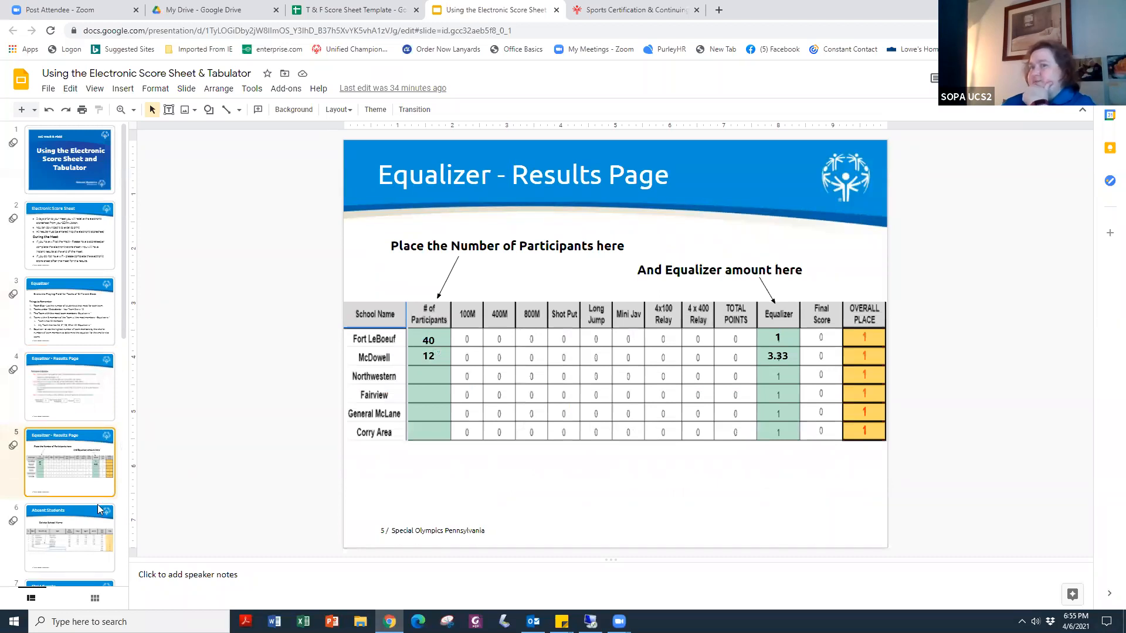
{"action": "left_click", "coordinate": [70, 545]}
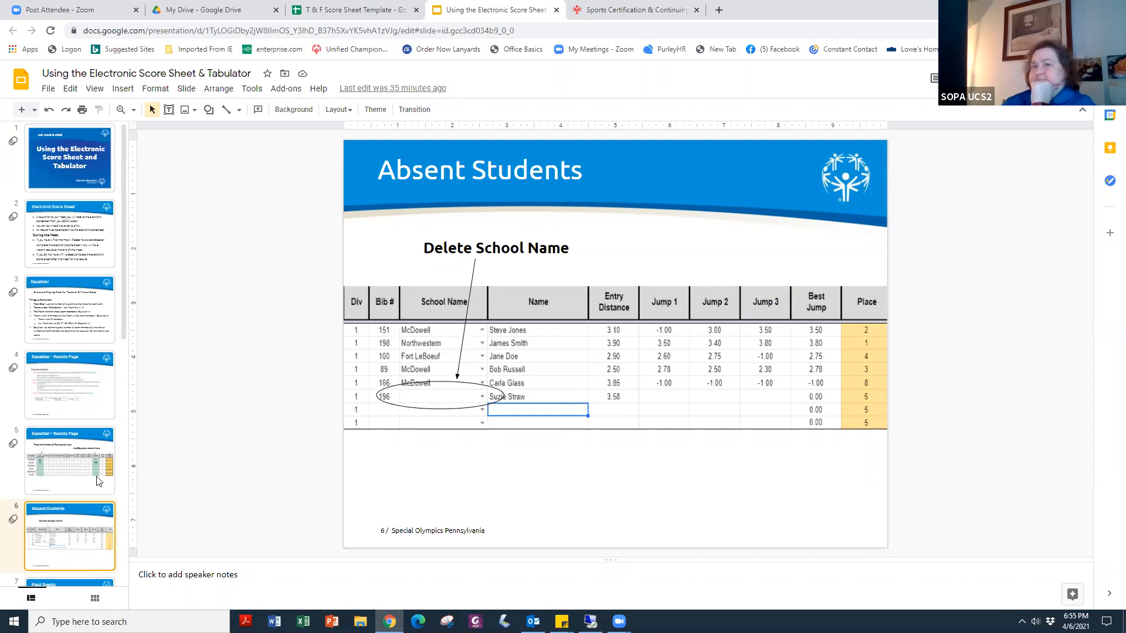
{"action": "scroll", "coordinate": [68, 386], "scroll_direction": "down", "scroll_amount": 4}
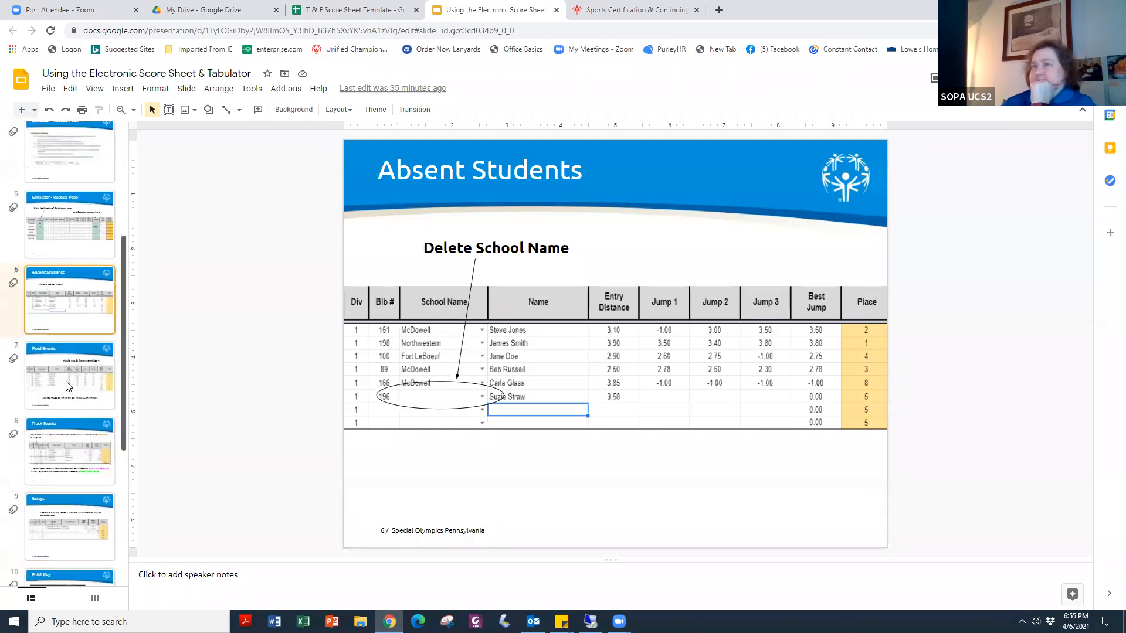
{"action": "left_click", "coordinate": [67, 386]}
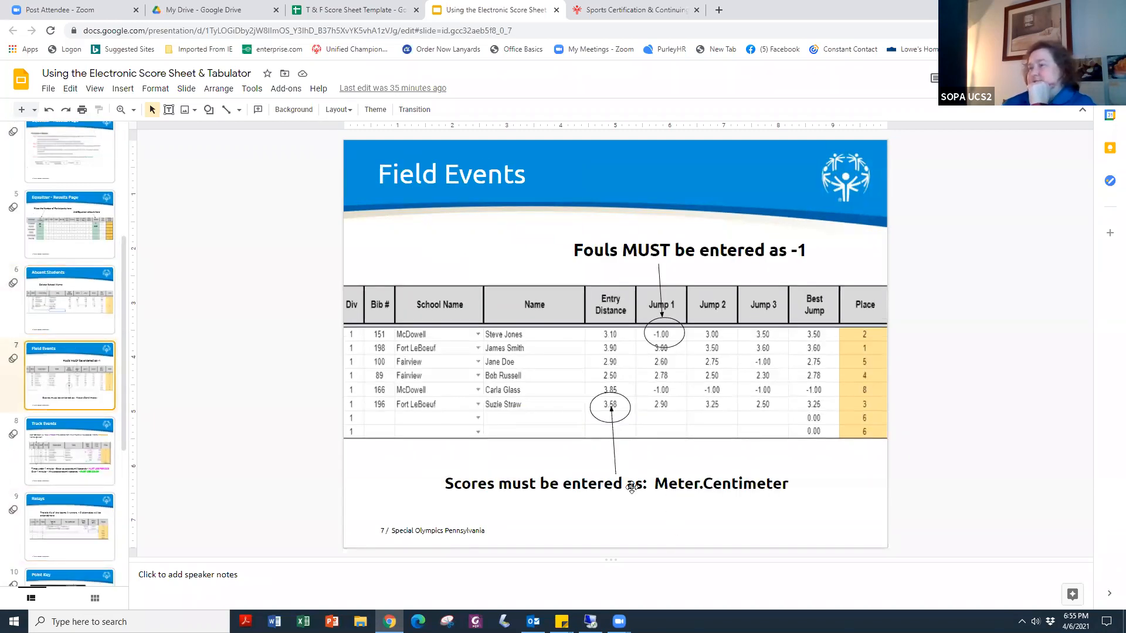